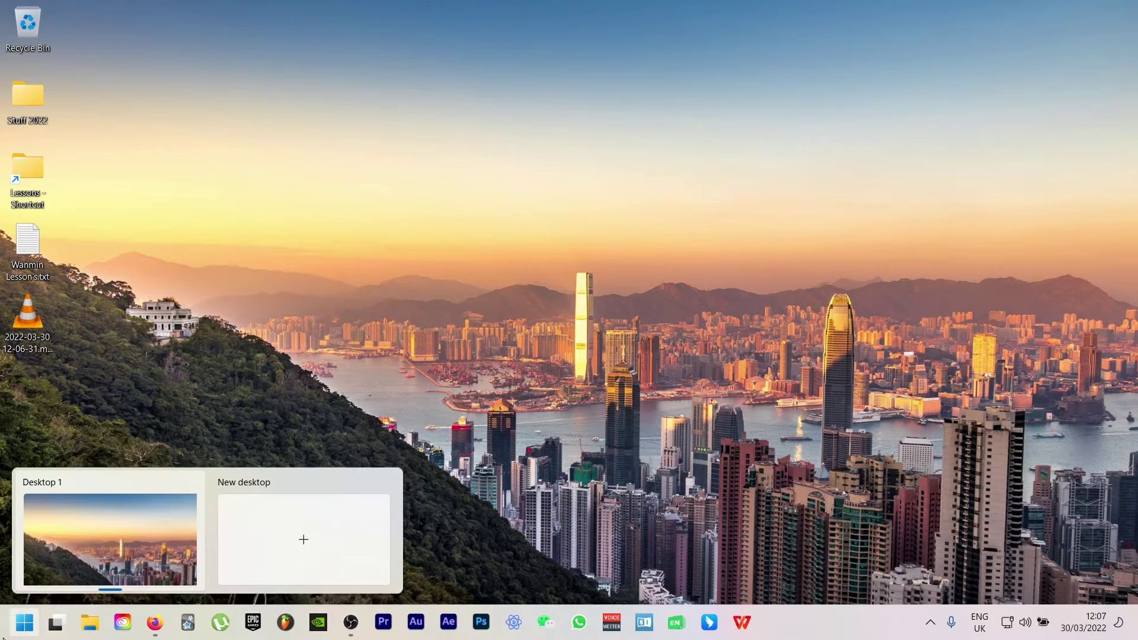
- Open the taskbar settings to check the Task view option, and close the settings
{"action": "right_click", "coordinate": [839, 623]}
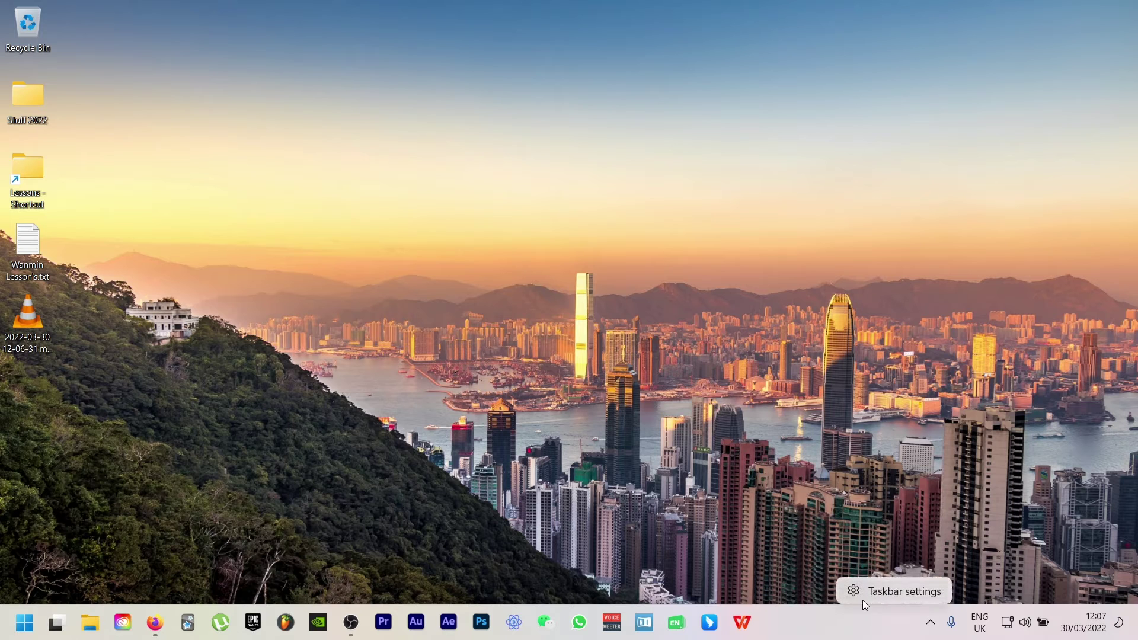
{"action": "left_click", "coordinate": [870, 591]}
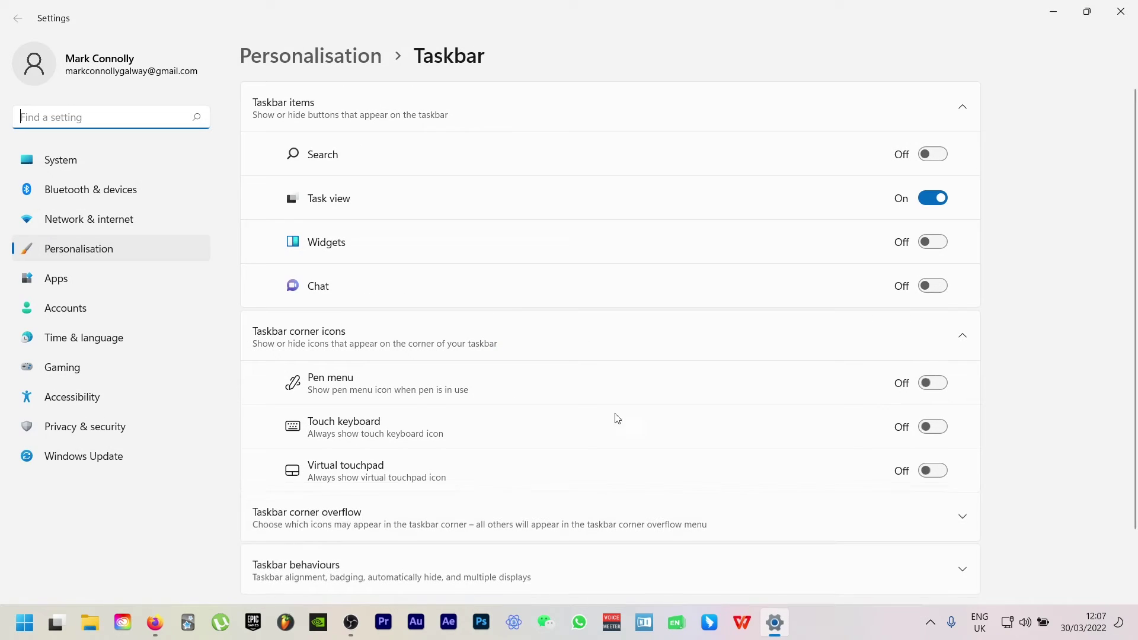
{"action": "right_click", "coordinate": [857, 627]}
{"action": "left_click", "coordinate": [867, 620]}
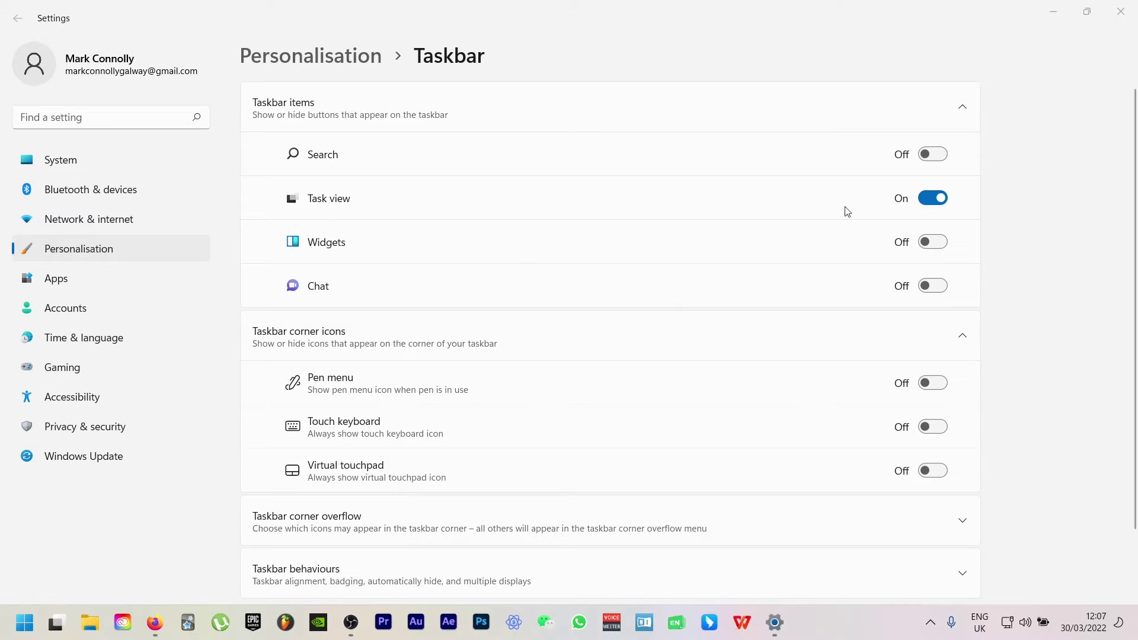
{"action": "left_click", "coordinate": [1130, 4]}
- Create a second virtual desktop and return to Desktop 1 with the desktop overview open
{"action": "mouse_move", "coordinate": [56, 622]}
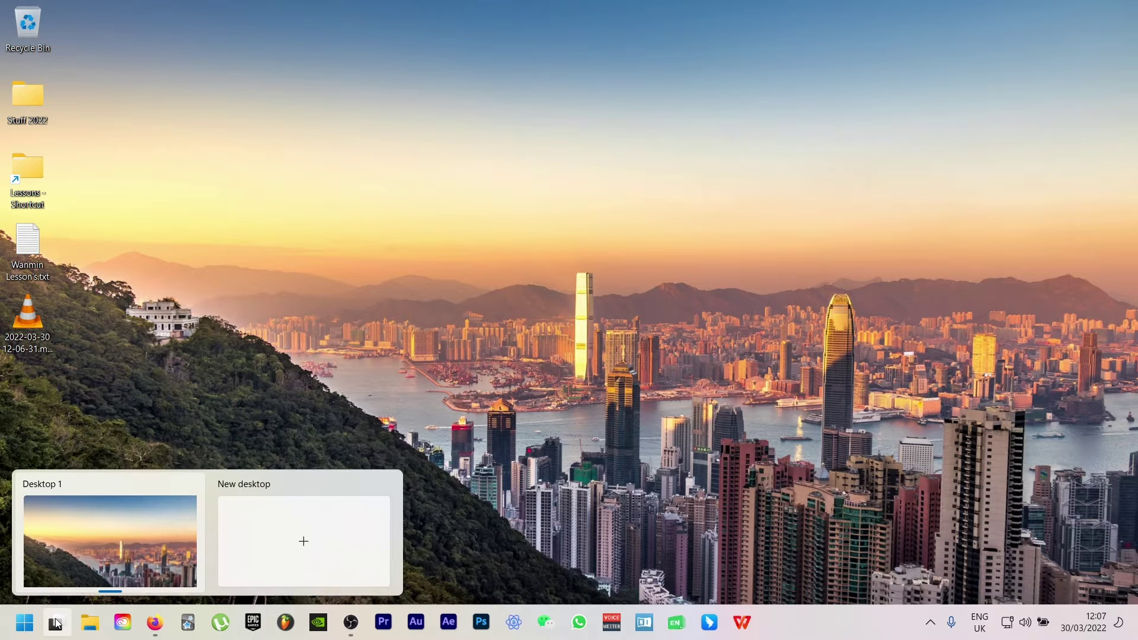
{"action": "left_click", "coordinate": [284, 524]}
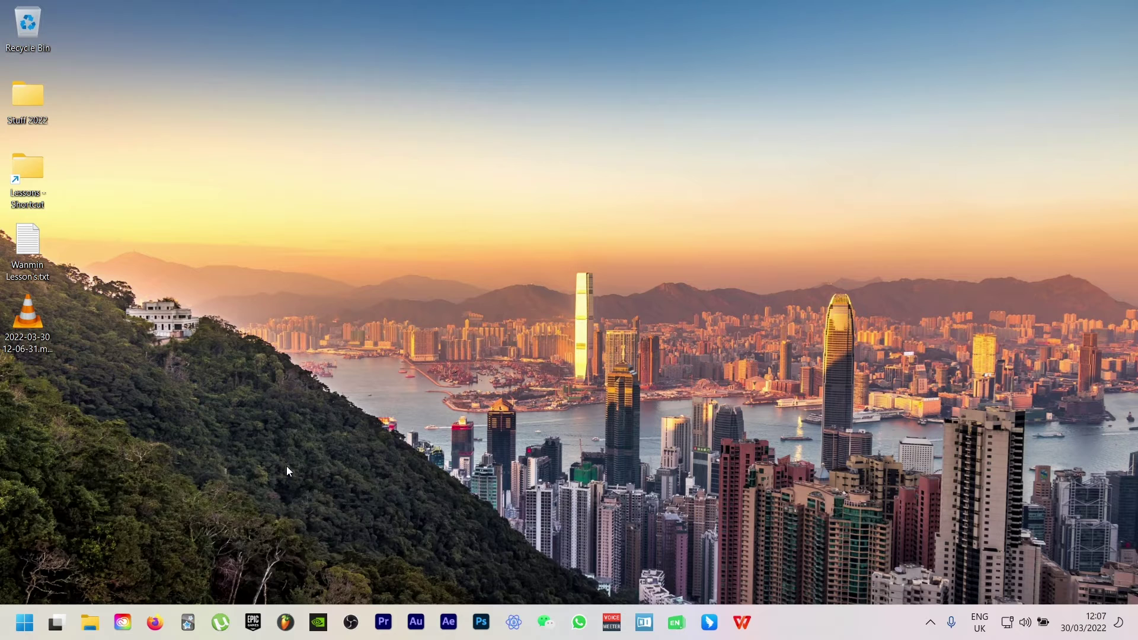
{"action": "left_click", "coordinate": [58, 629]}
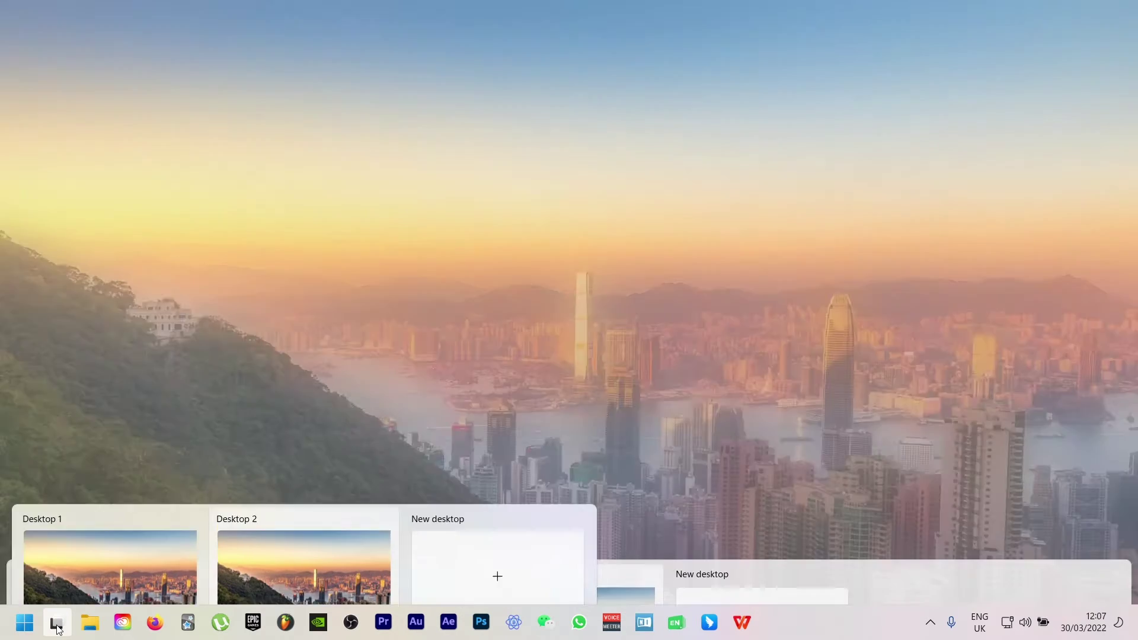
{"action": "left_click", "coordinate": [394, 588]}
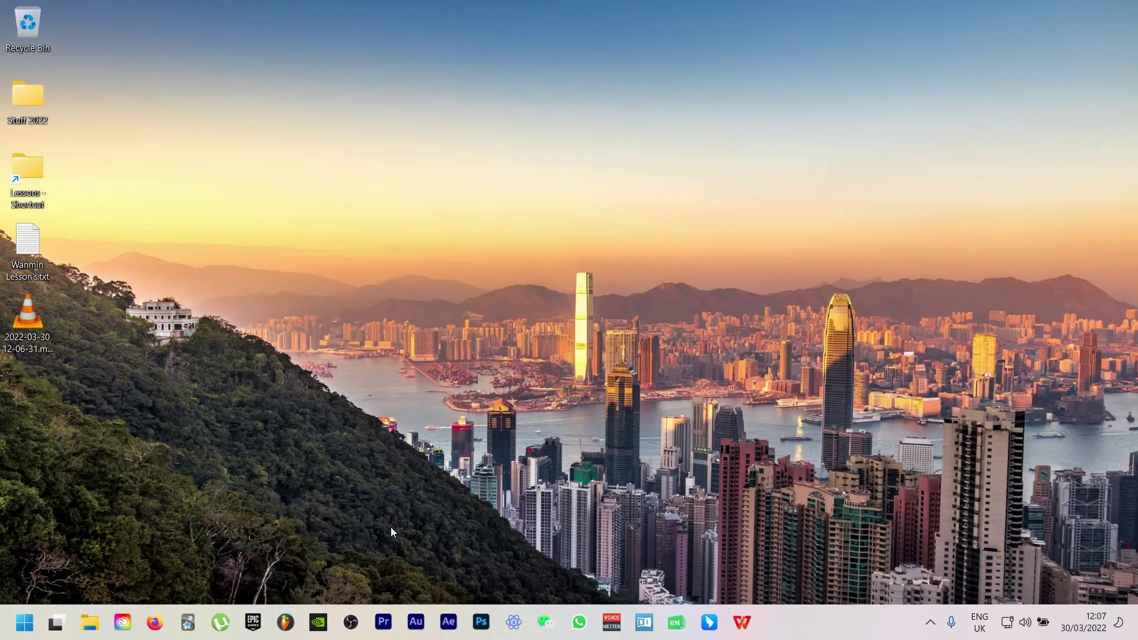
{"action": "left_click", "coordinate": [57, 622]}
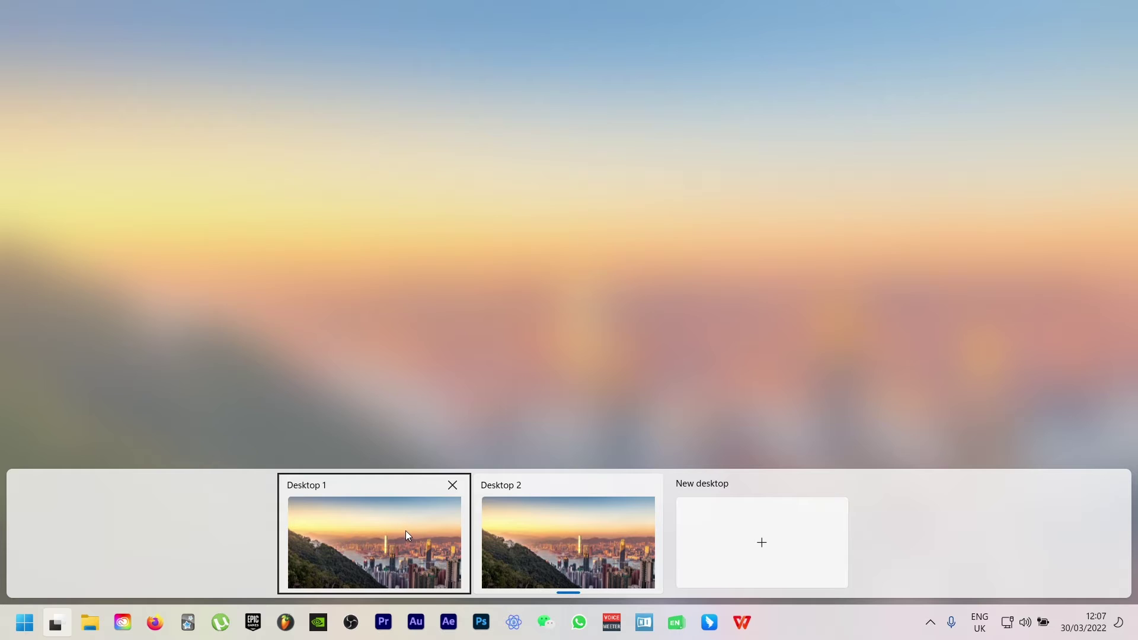
{"action": "mouse_move", "coordinate": [405, 534]}
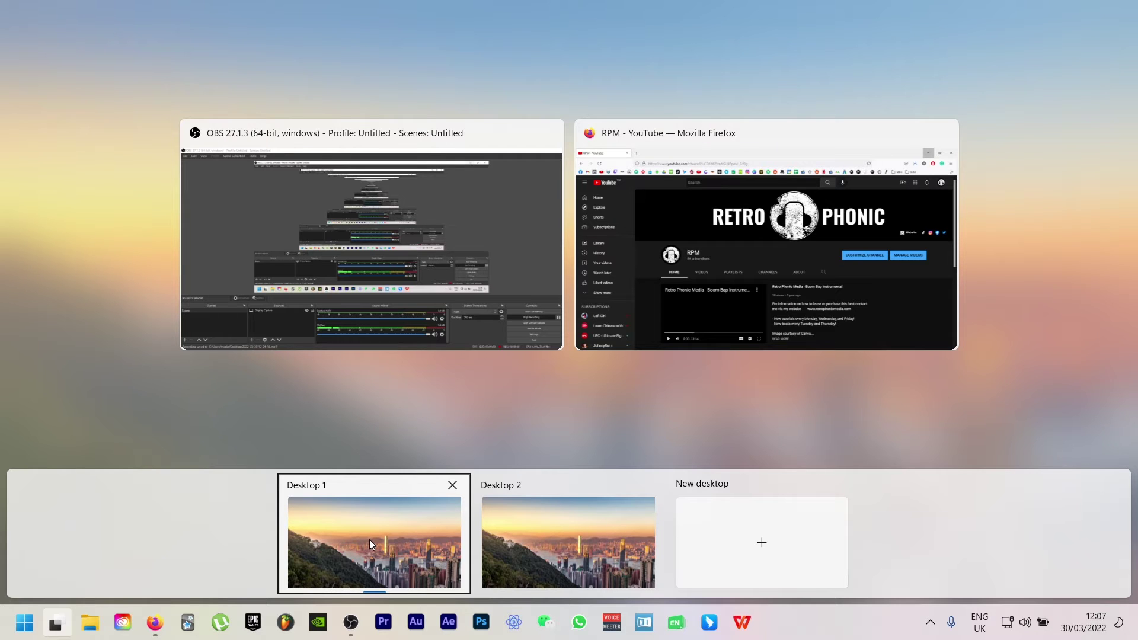
- Keep the Firefox window on Desktop 1 and move the OBS window to Desktop 2
{"action": "left_click_drag", "start_coordinate": [749, 185], "coordinate": [376, 527]}
{"action": "left_click_drag", "start_coordinate": [423, 280], "coordinate": [565, 555]}
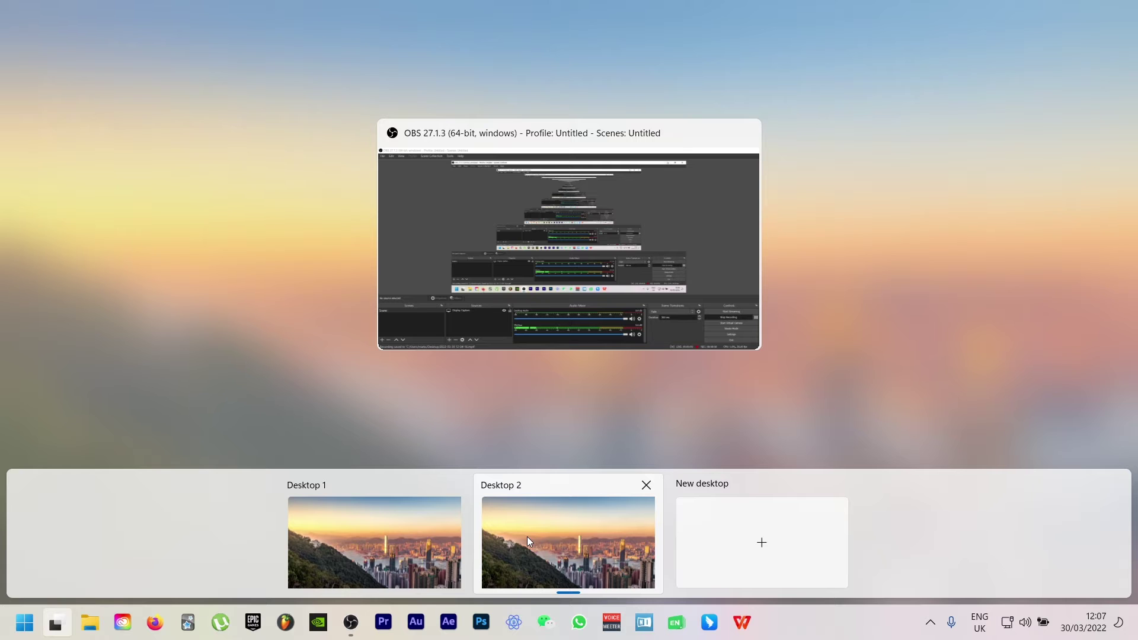
- Create a third virtual desktop and open File Explorer on it
{"action": "left_click", "coordinate": [687, 544]}
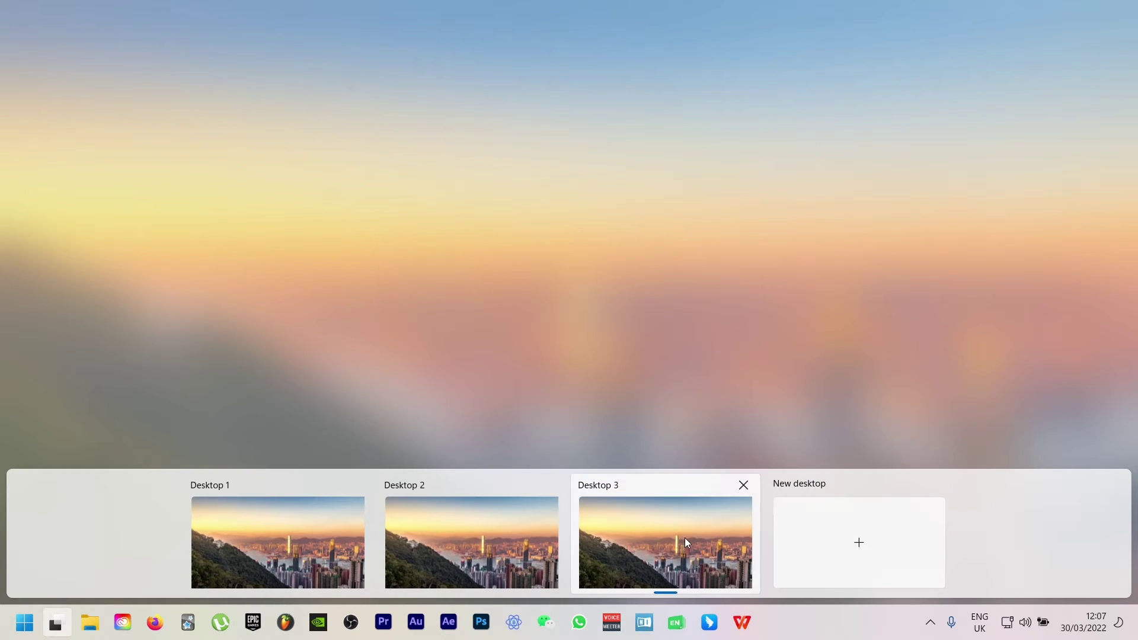
{"action": "left_click", "coordinate": [682, 538]}
{"action": "left_click", "coordinate": [90, 623]}
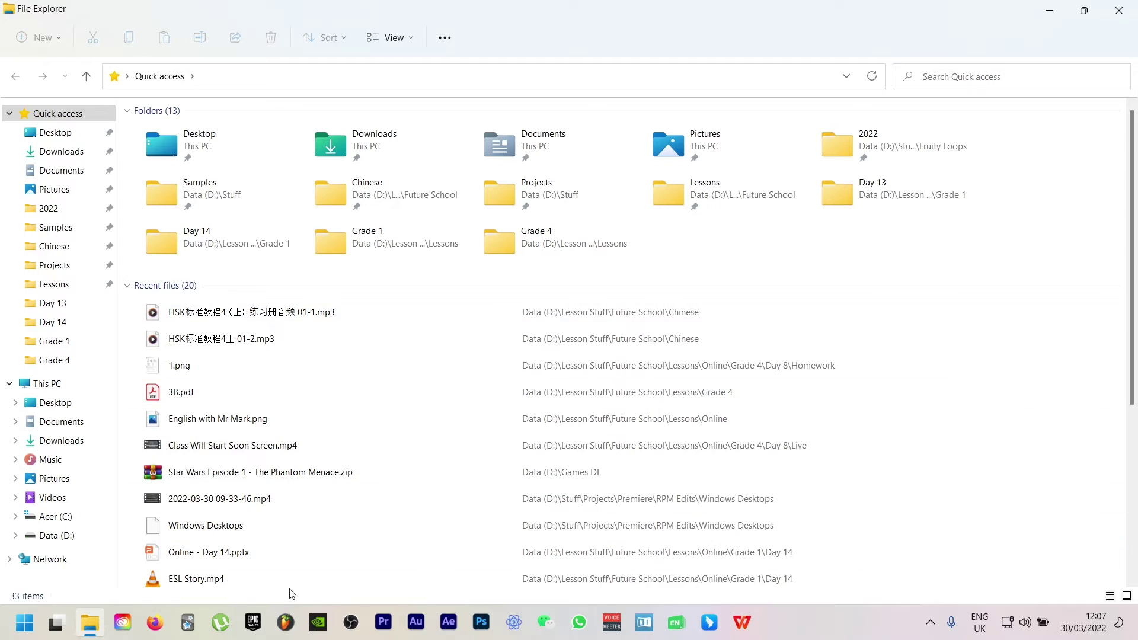
- Switch between Desktop 1 and Desktop 3 and review which windows each one holds
{"action": "mouse_move", "coordinate": [60, 621]}
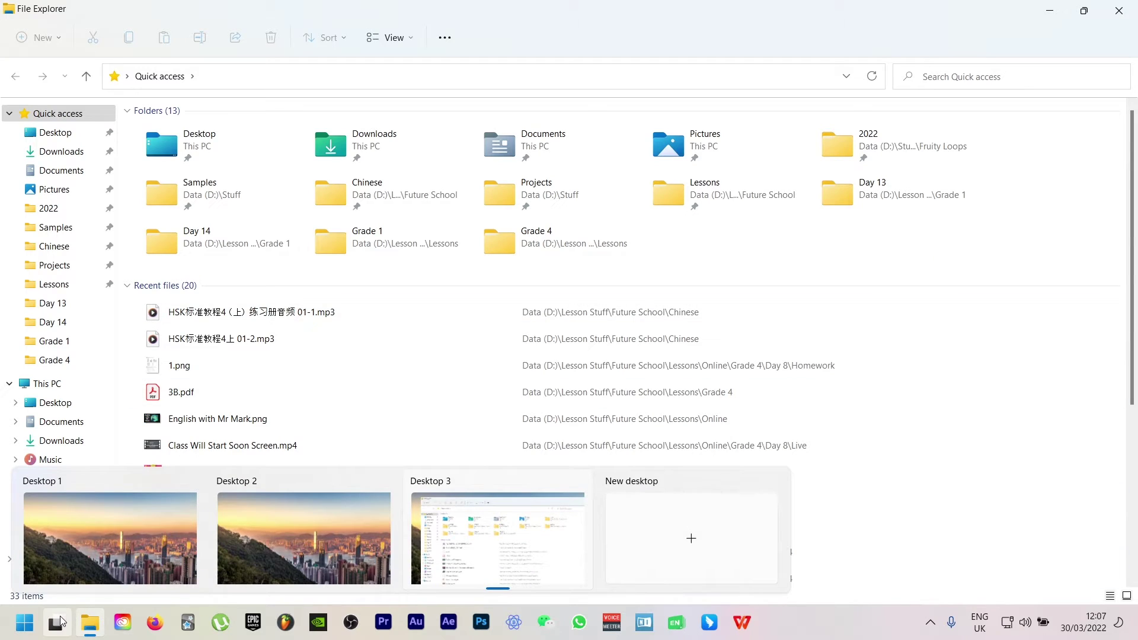
{"action": "left_click", "coordinate": [95, 570]}
{"action": "left_click", "coordinate": [55, 632]}
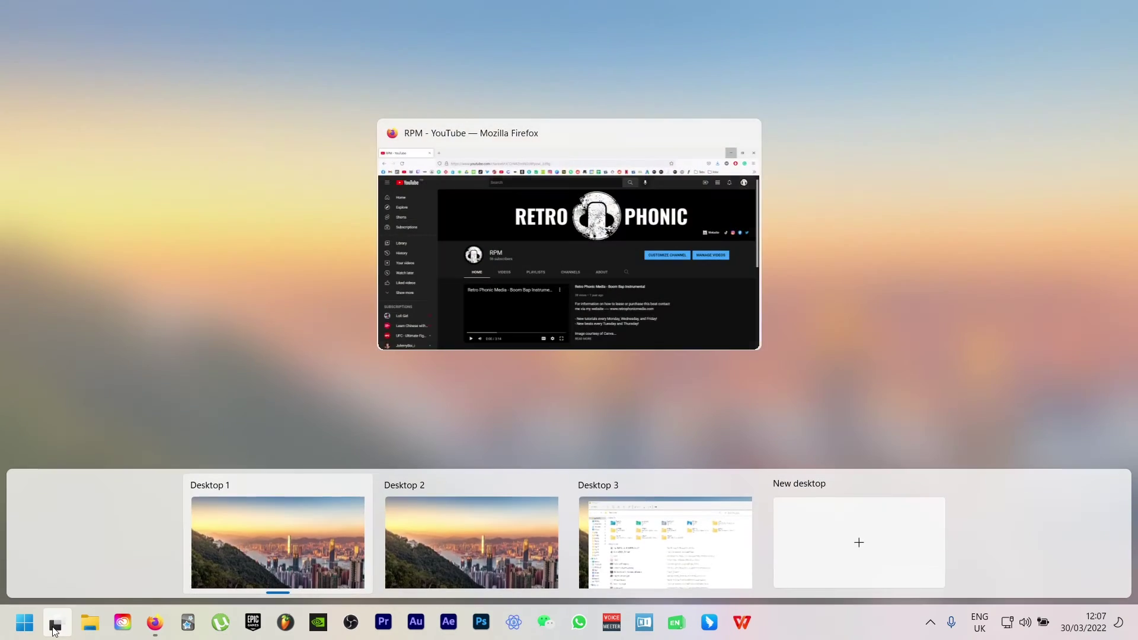
{"action": "left_click", "coordinate": [262, 558]}
{"action": "left_click", "coordinate": [56, 630]}
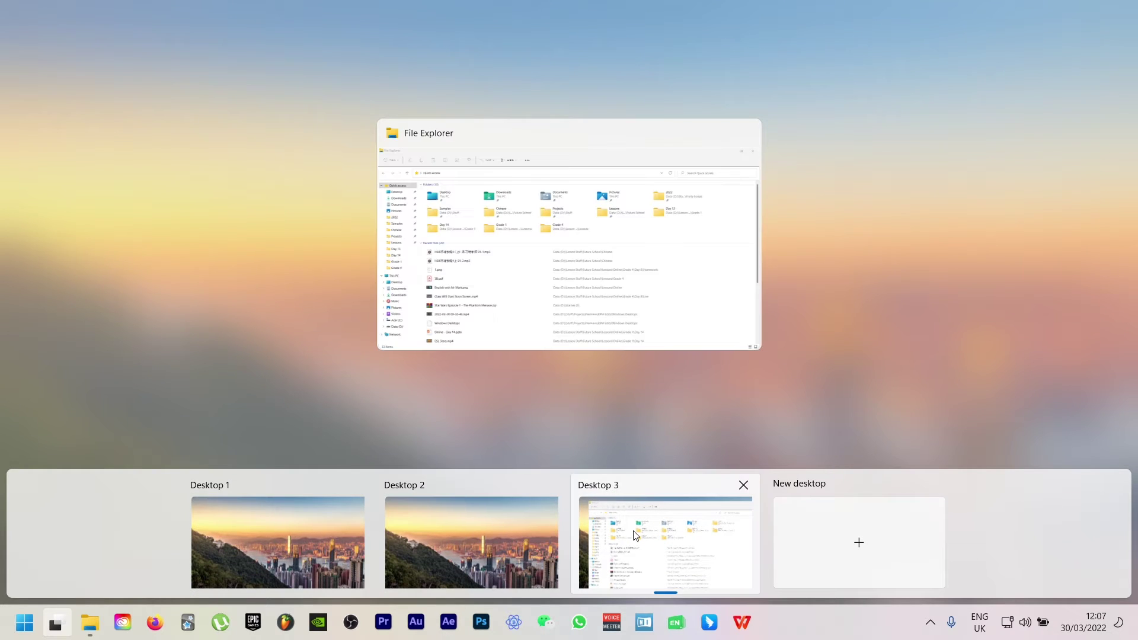
- Restore the OBS window on Desktop 2 and the Firefox window on Desktop 1
{"action": "left_click", "coordinate": [500, 534]}
{"action": "left_click", "coordinate": [352, 622]}
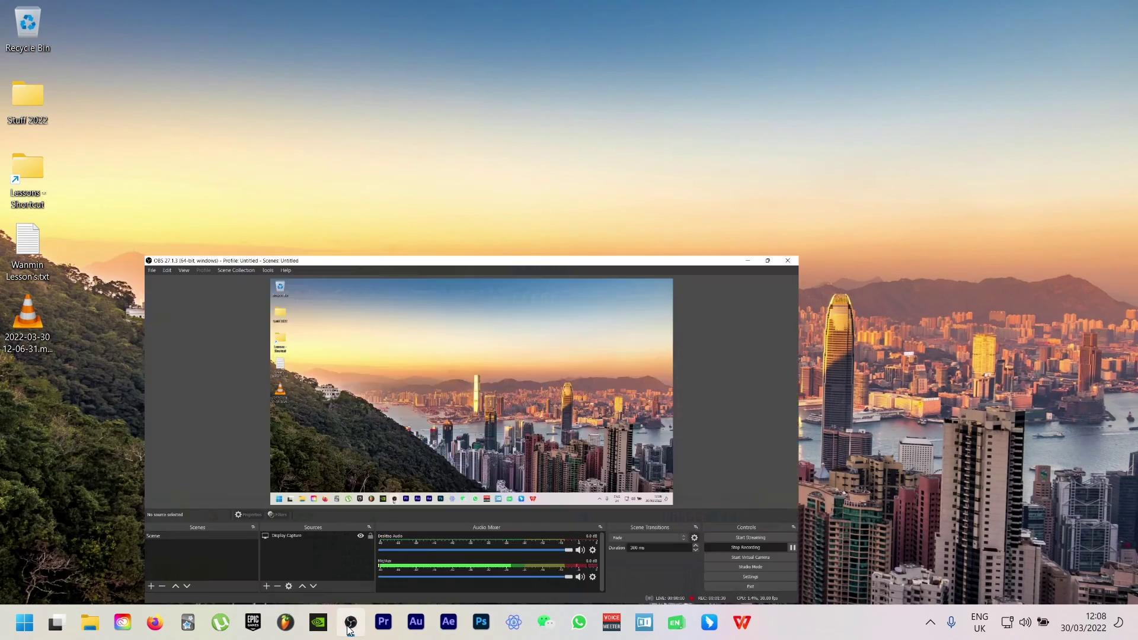
{"action": "left_click", "coordinate": [54, 624]}
{"action": "left_click", "coordinate": [247, 534]}
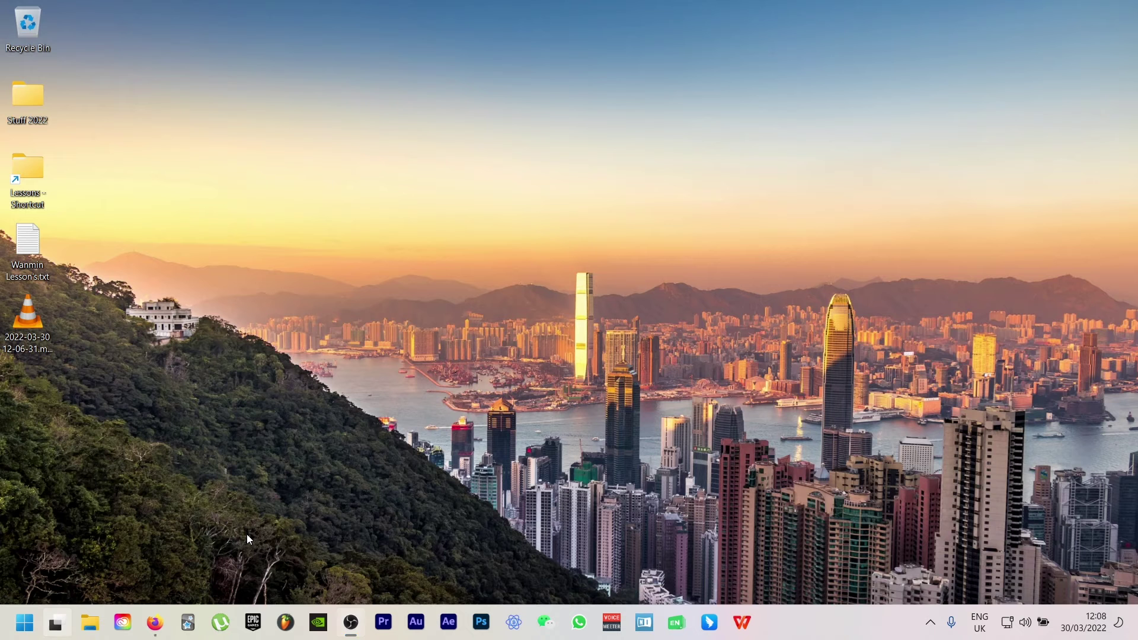
{"action": "left_click", "coordinate": [156, 621]}
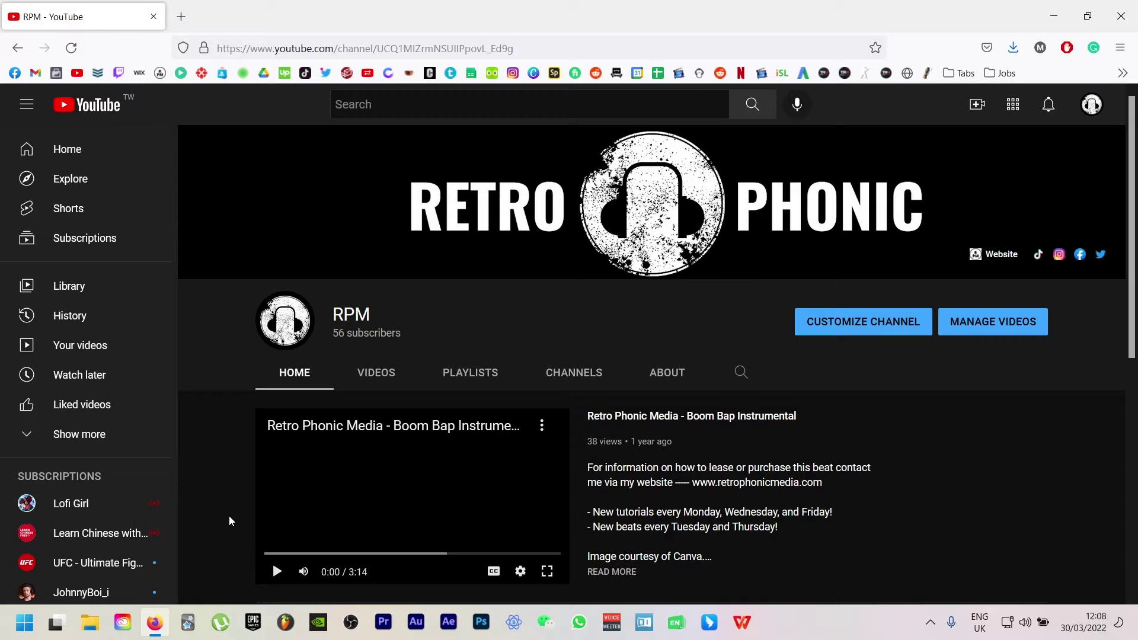
- Cycle through the open desktops and their windows, returning to the YouTube page in Firefox
{"action": "key", "text": "alt+Tab"}
{"action": "key", "text": "alt+Tab"}
{"action": "key", "text": "alt+Tab"}
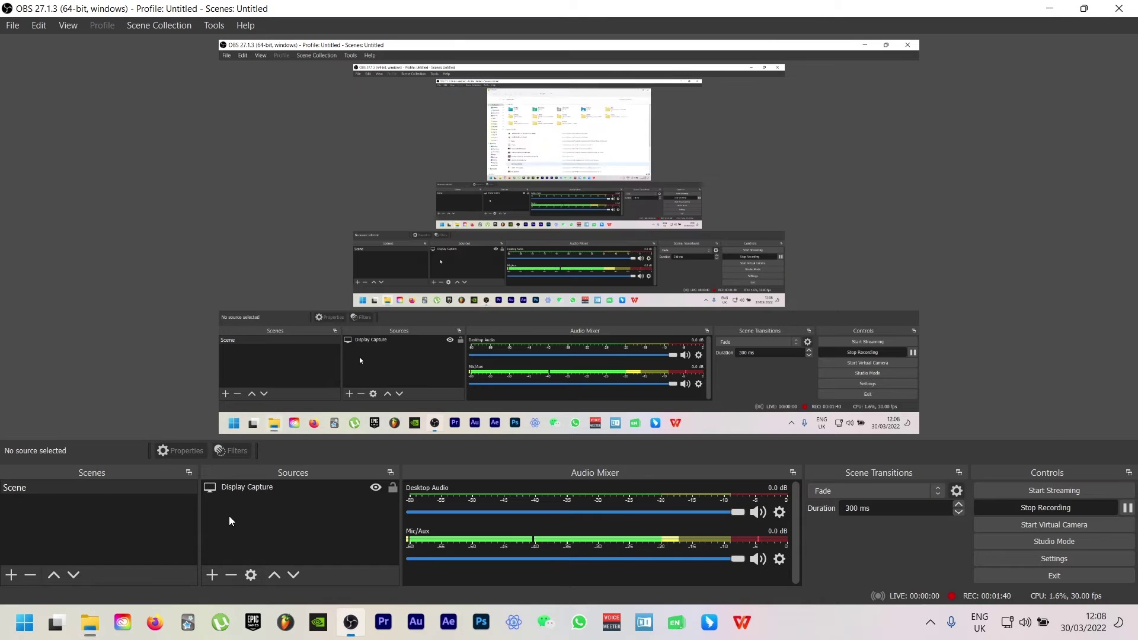
{"action": "key", "text": "alt+Tab"}
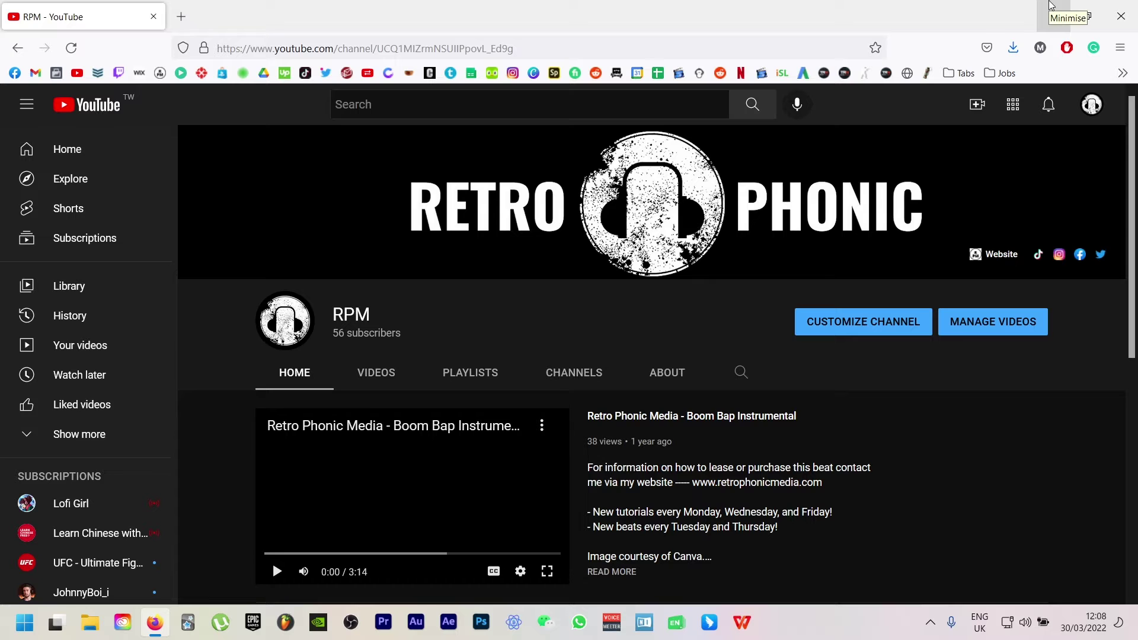
- Close Desktop 2 and Desktop 3 so that only Desktop 1 remains
{"action": "mouse_move", "coordinate": [59, 620]}
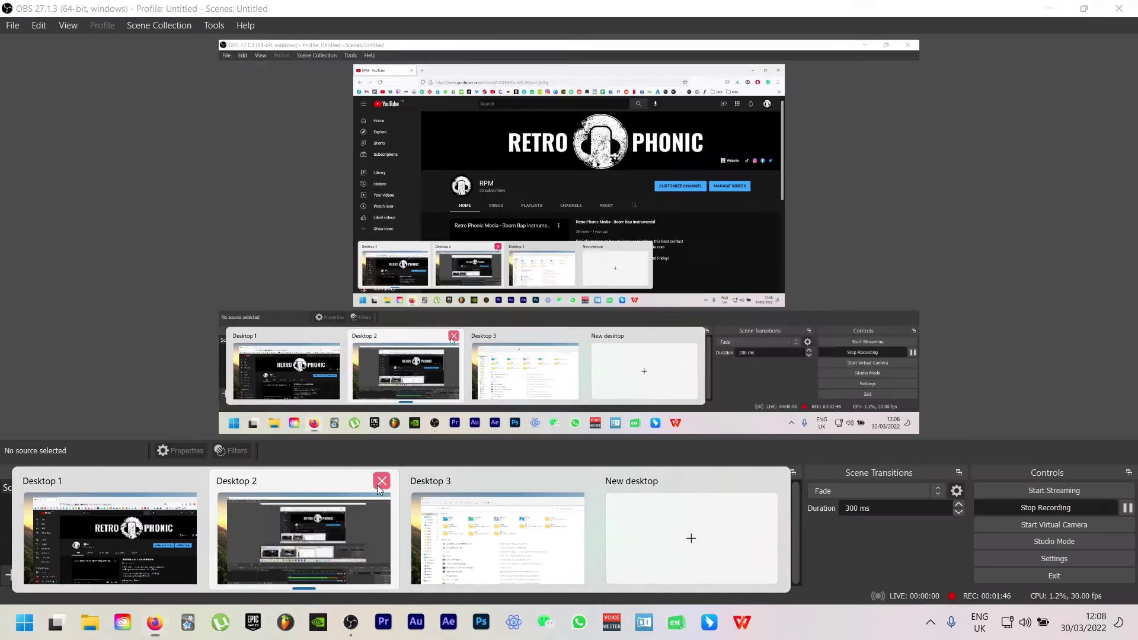
{"action": "left_click", "coordinate": [382, 481]}
{"action": "left_click", "coordinate": [382, 481]}
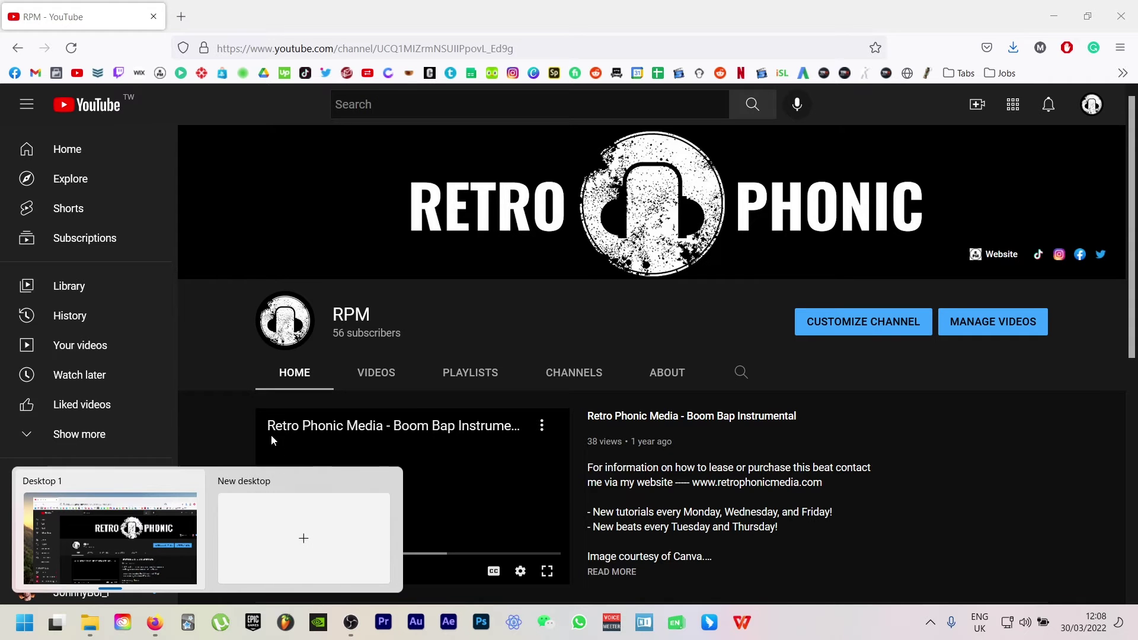
- Minimise the Firefox, OBS and File Explorer windows to show the empty desktop
{"action": "left_click", "coordinate": [1055, 8]}
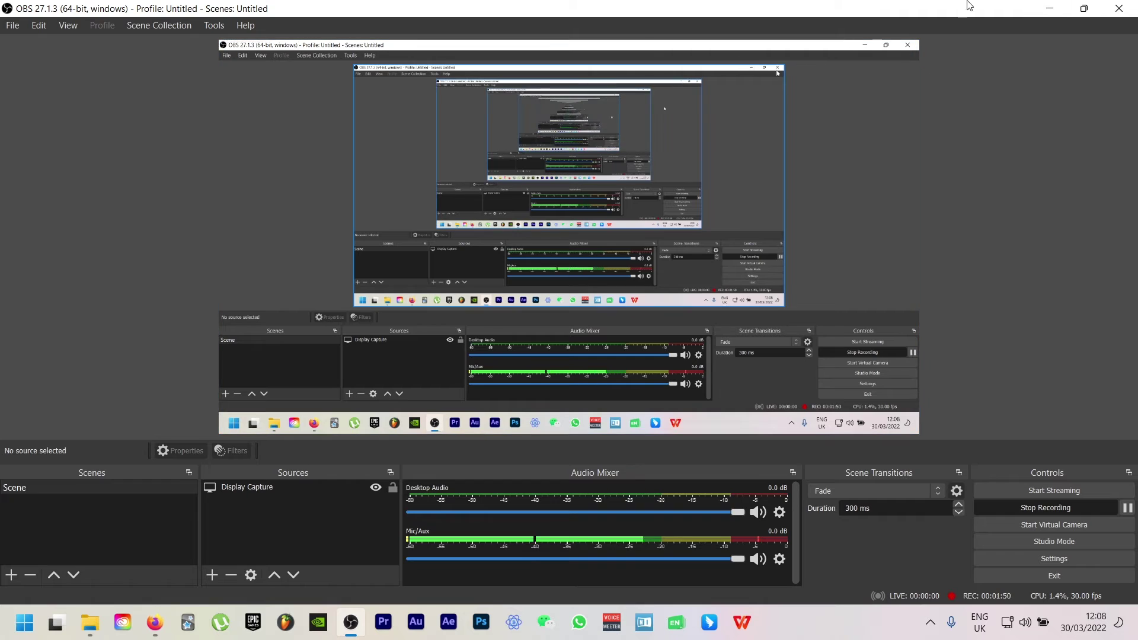
{"action": "left_click", "coordinate": [1054, 8]}
{"action": "left_click", "coordinate": [1049, 11]}
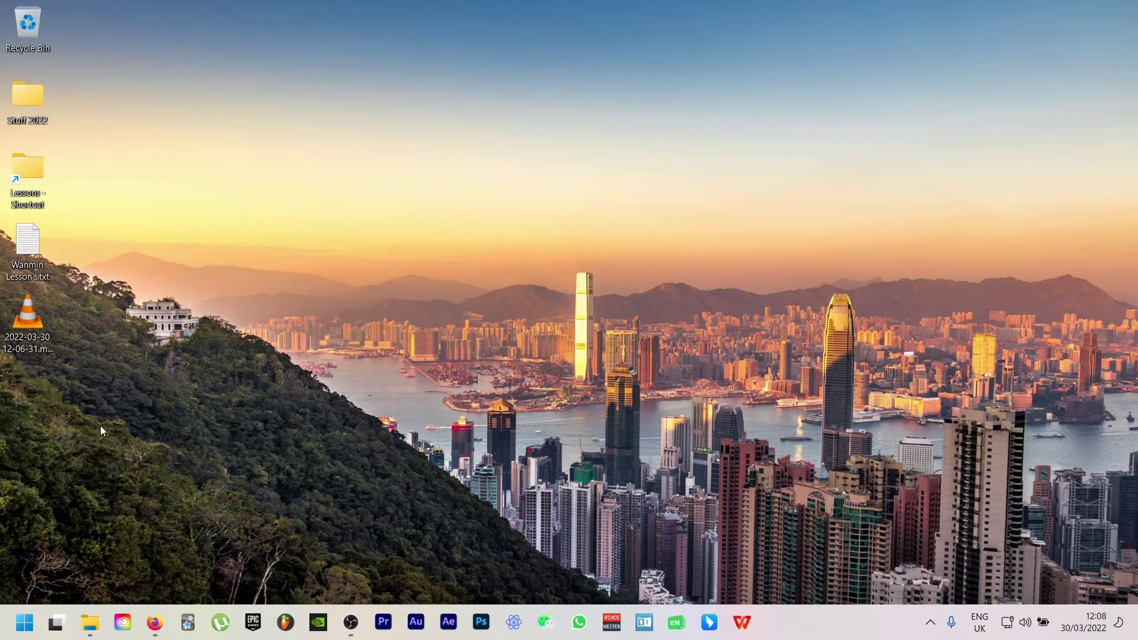
- Create a new folder named Work on the desktop
{"action": "right_click", "coordinate": [39, 397]}
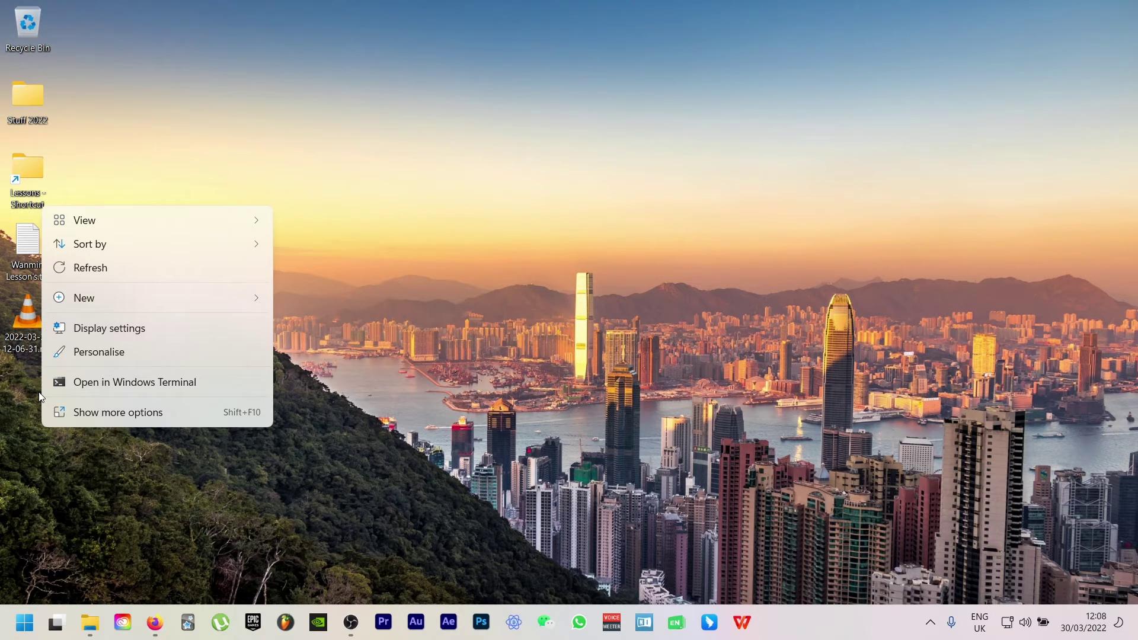
{"action": "left_click", "coordinate": [393, 451]}
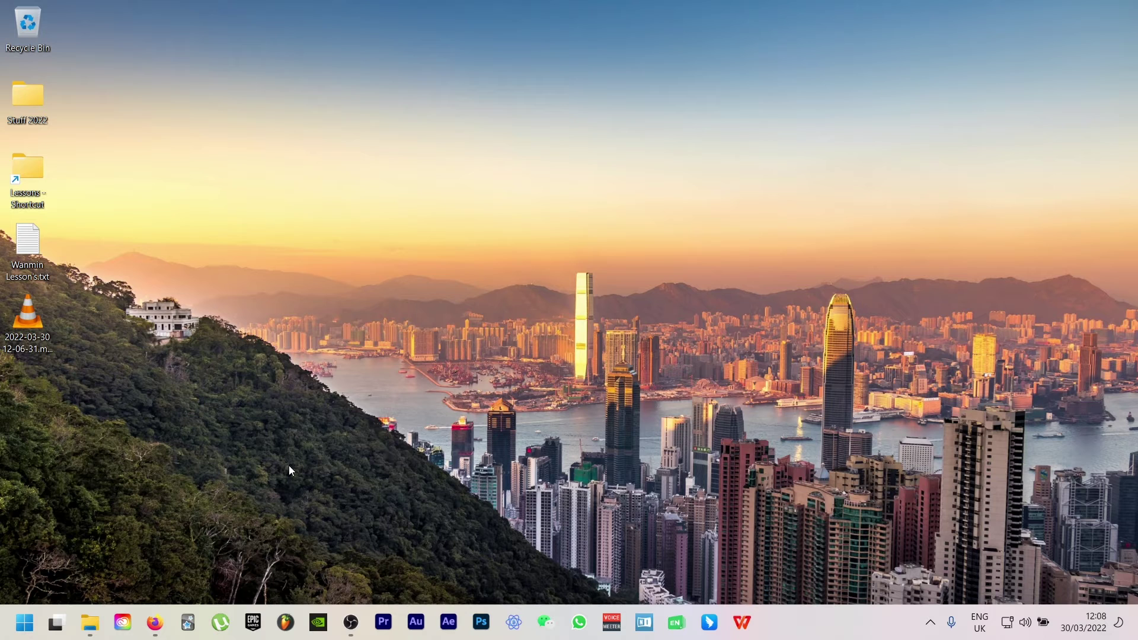
{"action": "right_click", "coordinate": [31, 390]}
{"action": "mouse_move", "coordinate": [196, 300]}
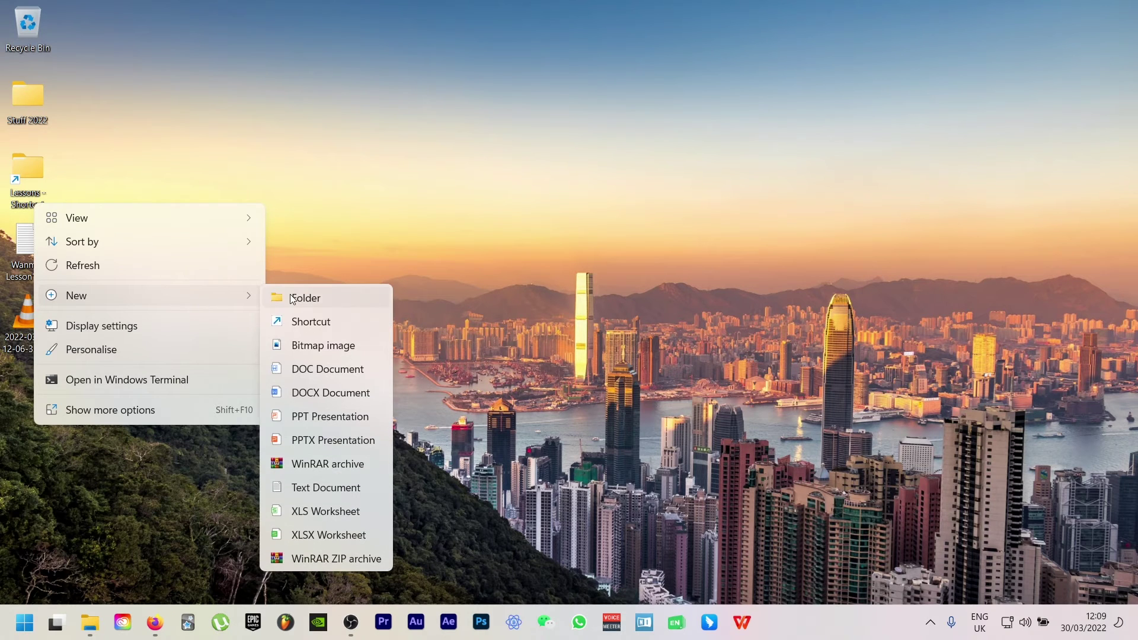
{"action": "left_click", "coordinate": [302, 298]}
{"action": "type", "text": "Work"}
{"action": "key", "text": "Return"}
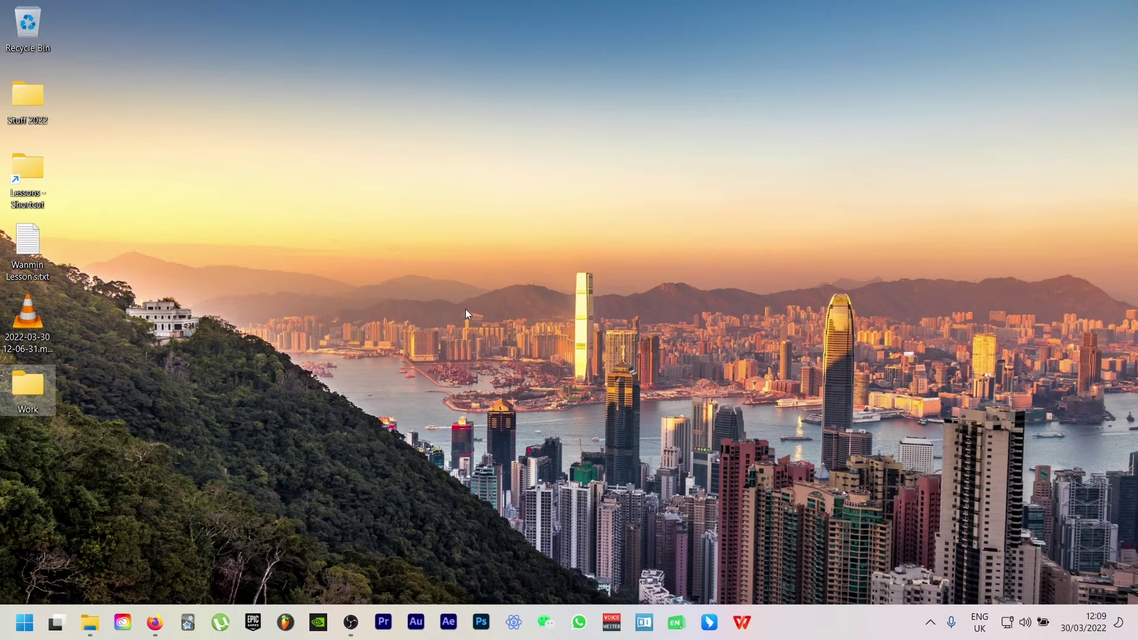
- Create another desktop folder named Games below the Work folder
{"action": "right_click", "coordinate": [34, 454]}
{"action": "mouse_move", "coordinate": [255, 359]}
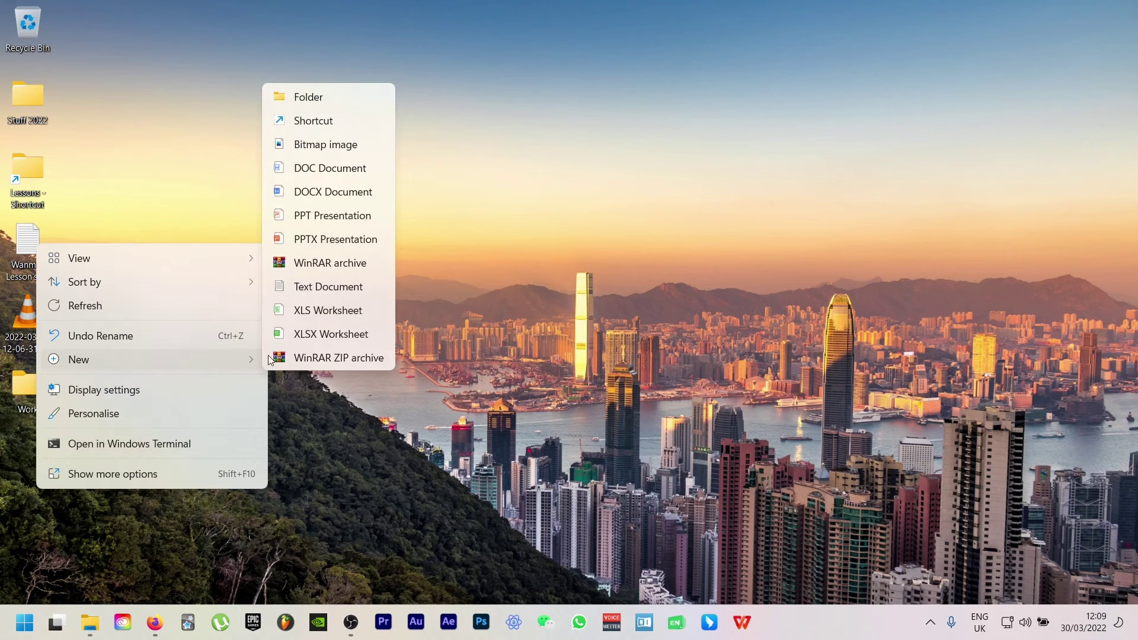
{"action": "left_click", "coordinate": [345, 103]}
{"action": "type", "text": "Games"}
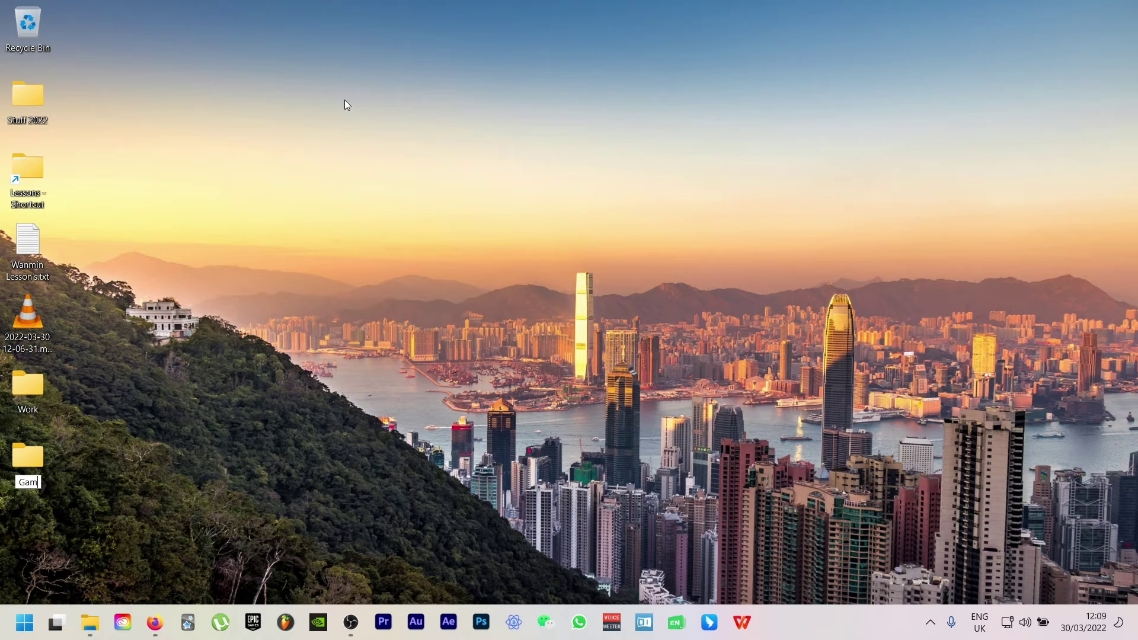
{"action": "key", "text": "Return"}
- Delete the Work and Games folders together from the desktop
{"action": "left_click_drag", "start_coordinate": [99, 384], "coordinate": [29, 488]}
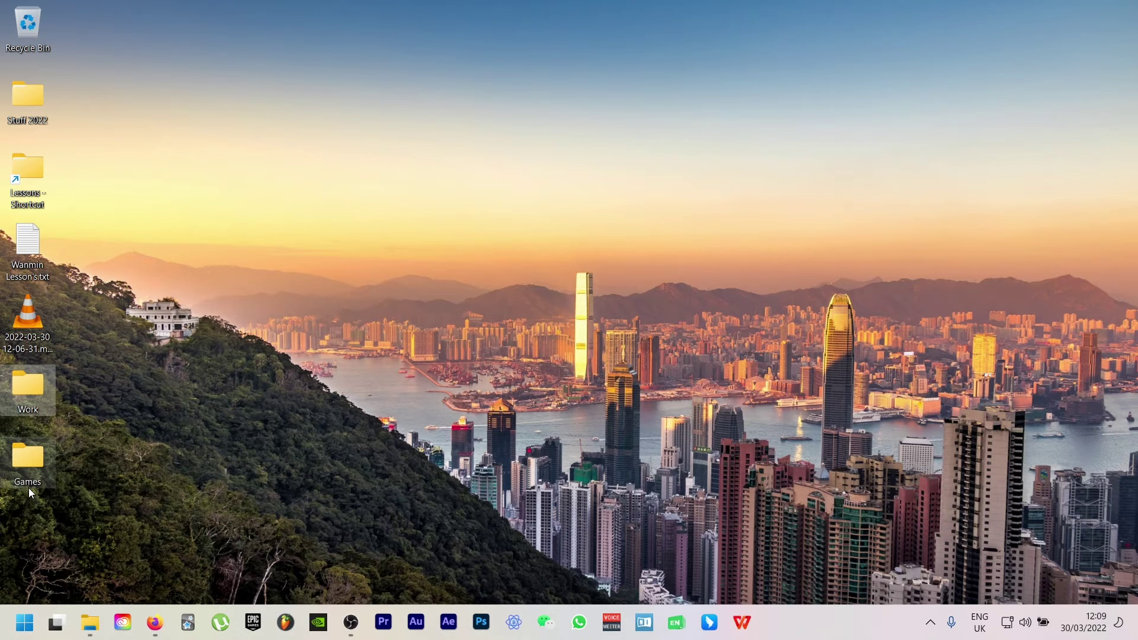
{"action": "key", "text": "Delete"}
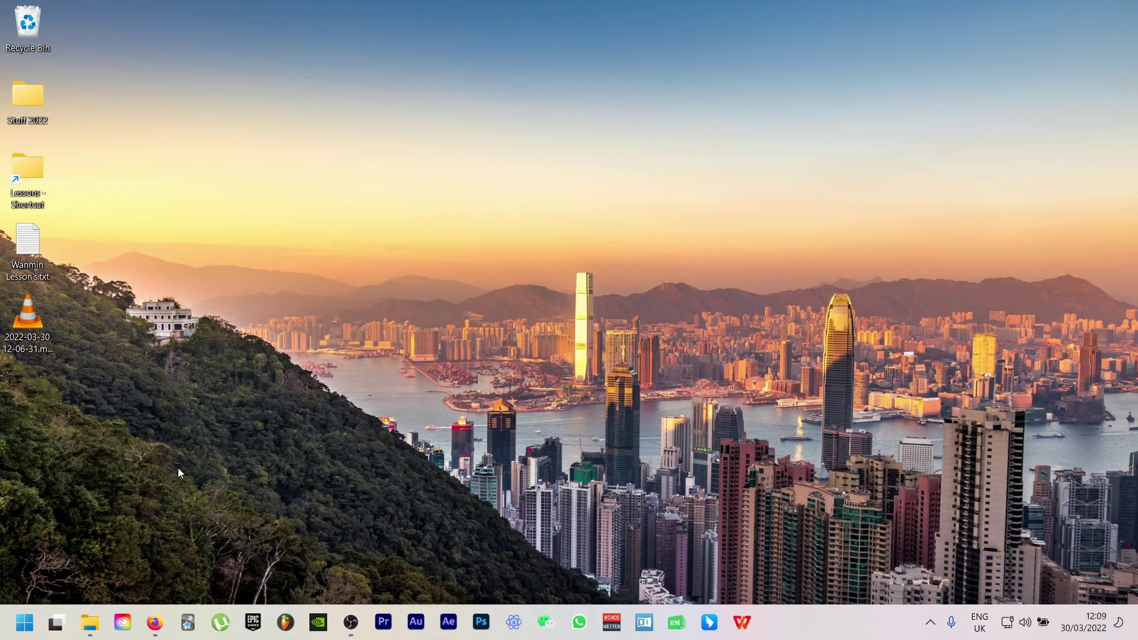
- Search the computer for "fruity", replace the search with "obs", and open the best match
{"action": "key", "text": "super"}
{"action": "type", "text": "fruity"}
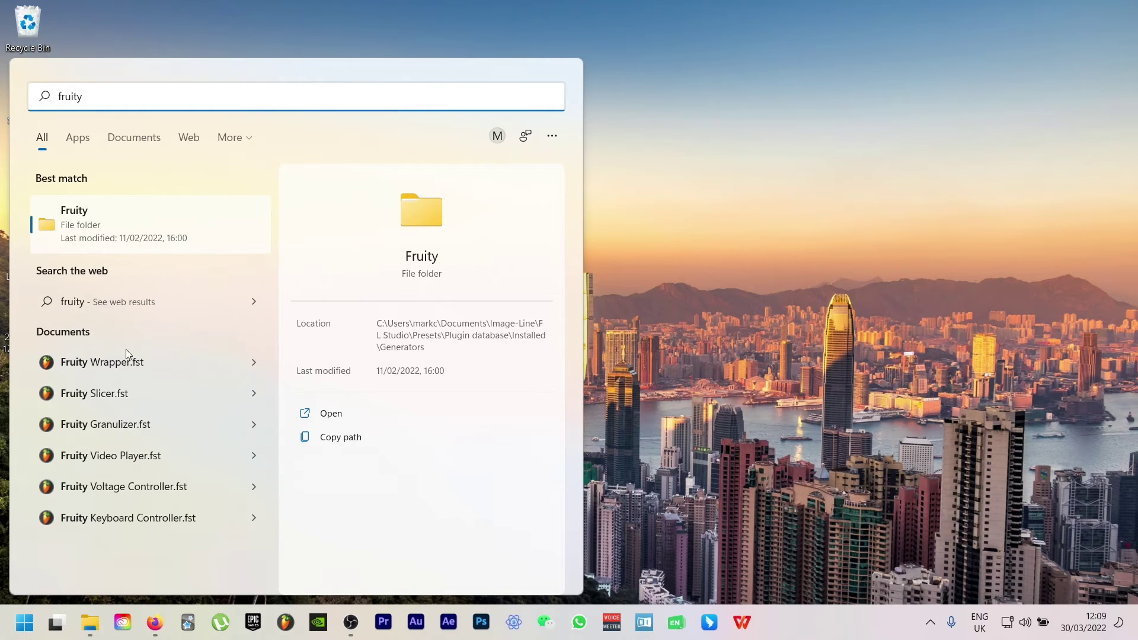
{"action": "key", "text": "BackSpace"}
{"action": "key", "text": "BackSpace"}
{"action": "key", "text": "BackSpace"}
{"action": "key", "text": "BackSpace"}
{"action": "key", "text": "BackSpace"}
{"action": "key", "text": "BackSpace"}
{"action": "type", "text": "obs"}
{"action": "key", "text": "Return"}
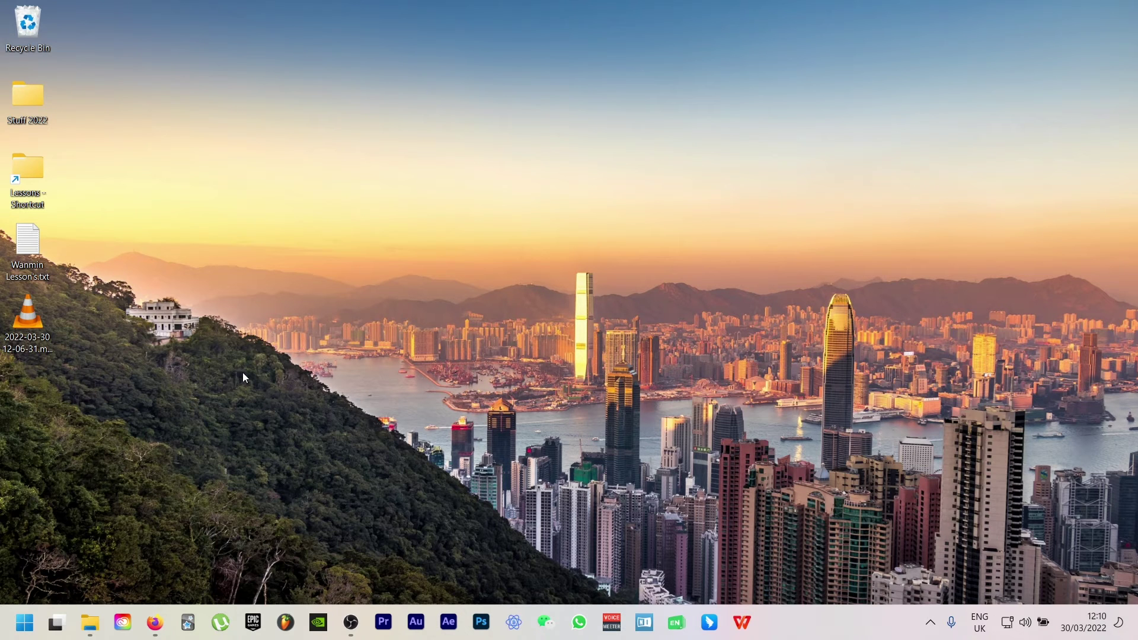
- Open File Explorer, restore it to a smaller window, and open a second File Explorer window alongside it
{"action": "left_click", "coordinate": [89, 623]}
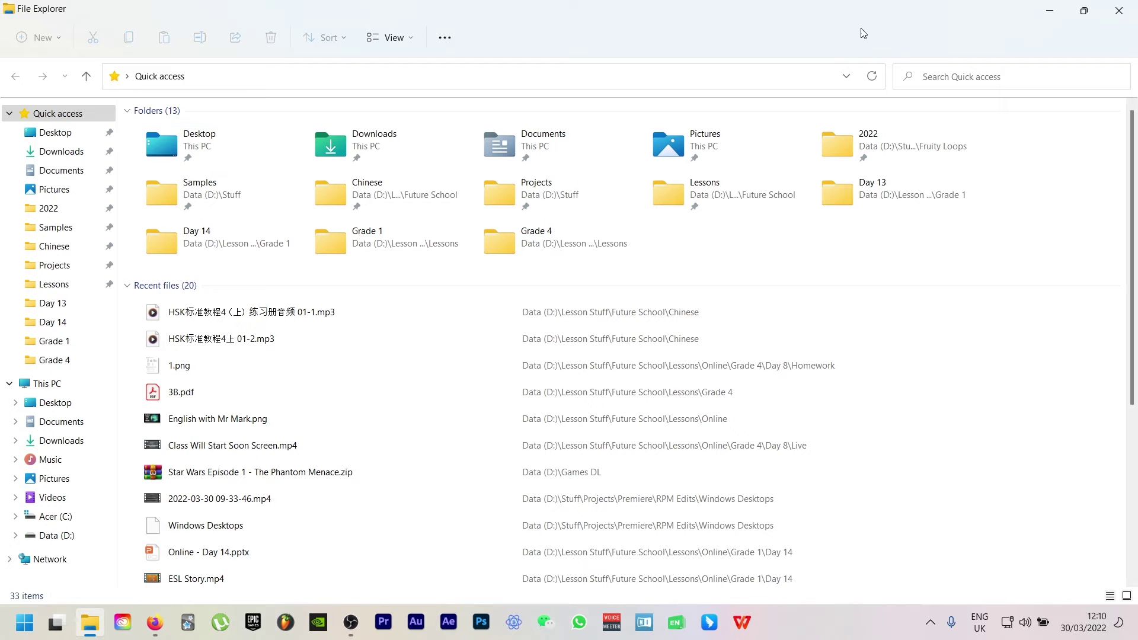
{"action": "double_click", "coordinate": [748, 21]}
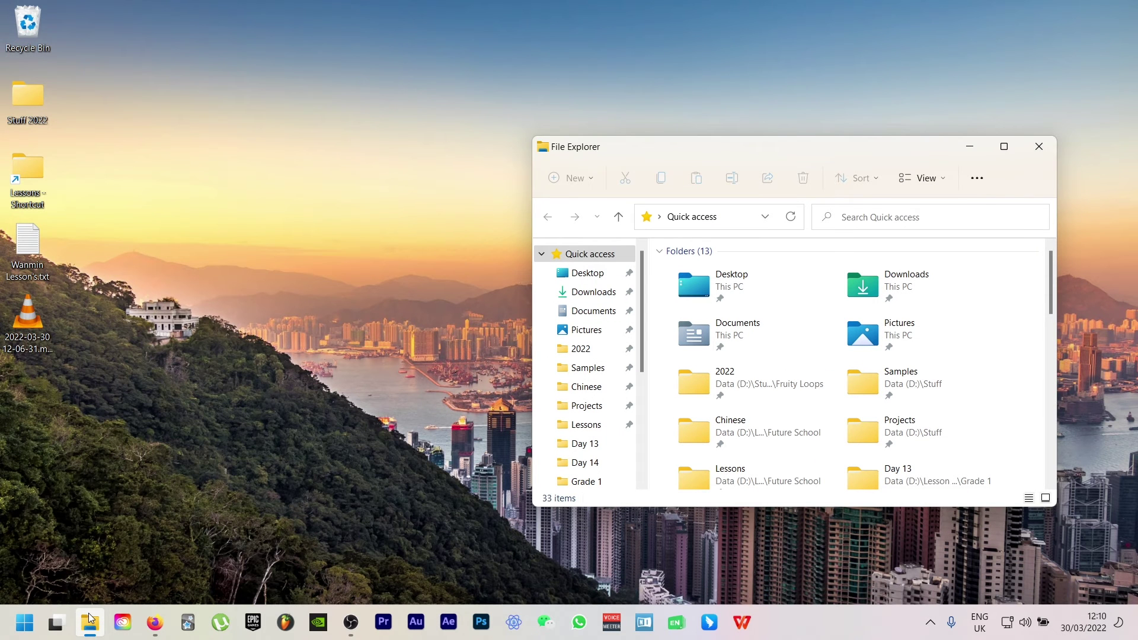
{"action": "right_click", "coordinate": [90, 618]}
{"action": "left_click", "coordinate": [287, 485]}
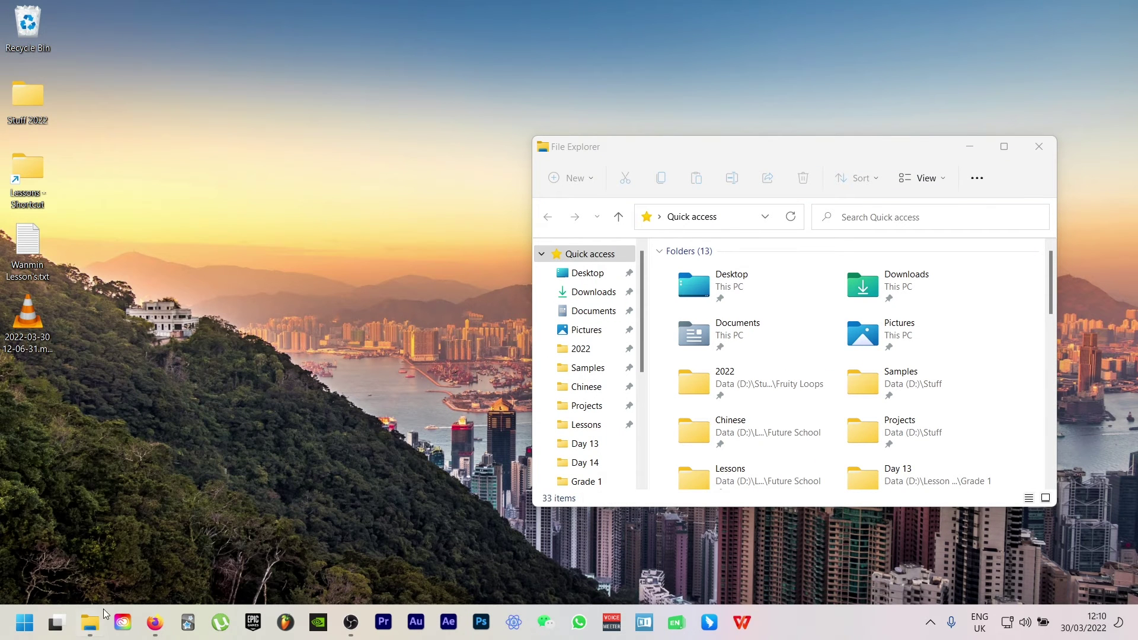
{"action": "right_click", "coordinate": [94, 624]}
{"action": "left_click", "coordinate": [104, 538]}
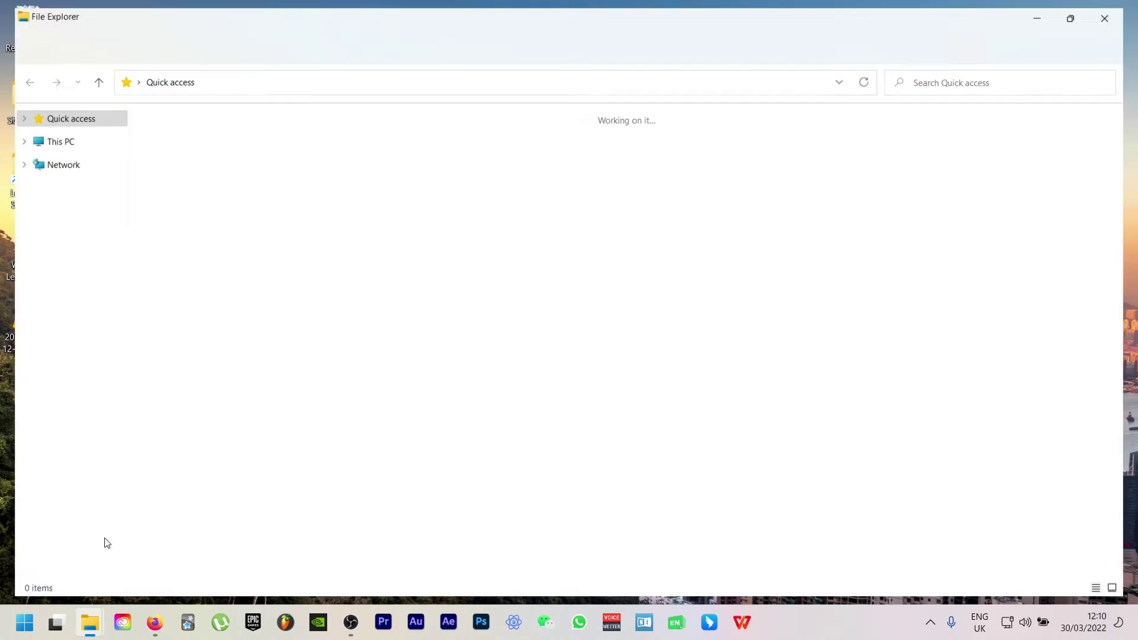
{"action": "mouse_move", "coordinate": [95, 625]}
{"action": "left_click", "coordinate": [202, 551]}
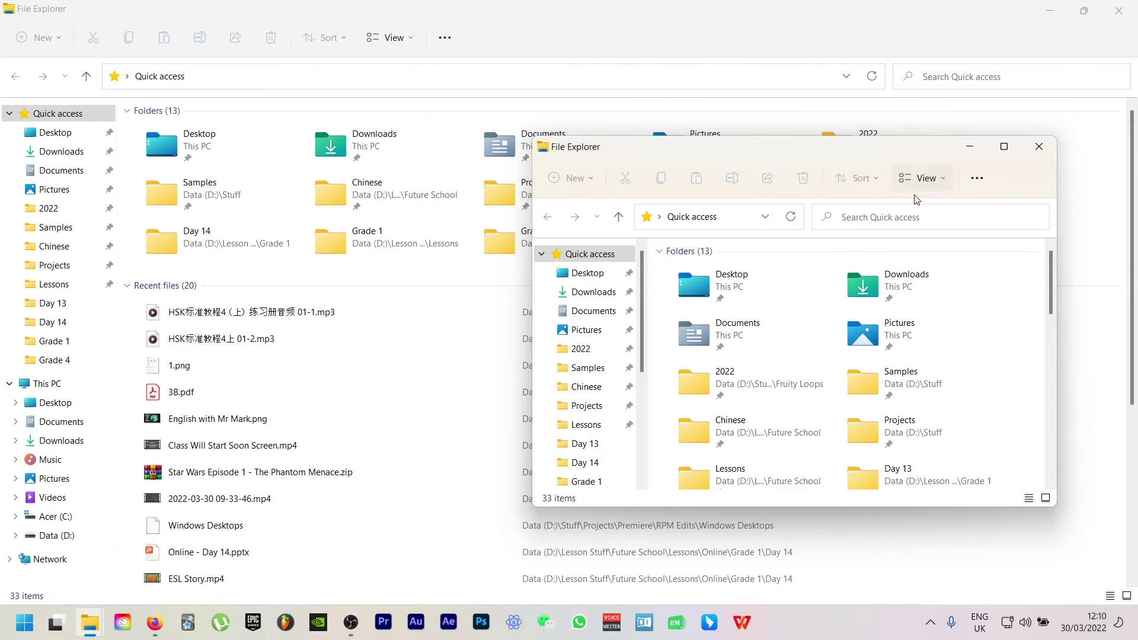
- Snap the two File Explorer windows side by side so that each fills half of the screen
{"action": "left_click", "coordinate": [941, 27]}
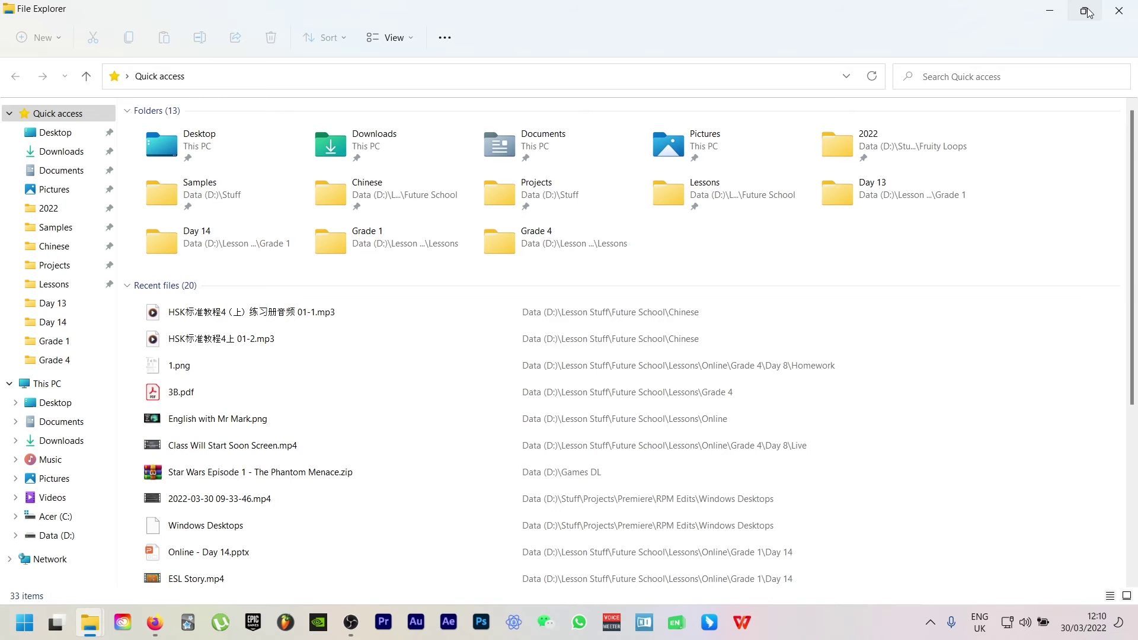
{"action": "mouse_move", "coordinate": [1089, 12]}
{"action": "left_click", "coordinate": [992, 58]}
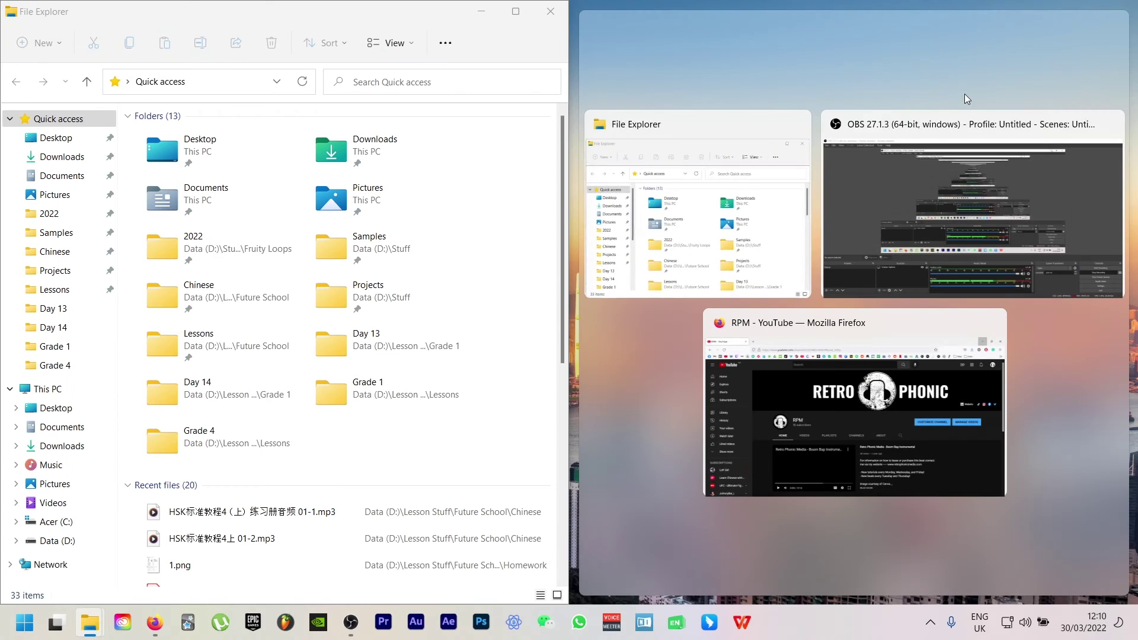
{"action": "left_click", "coordinate": [739, 179]}
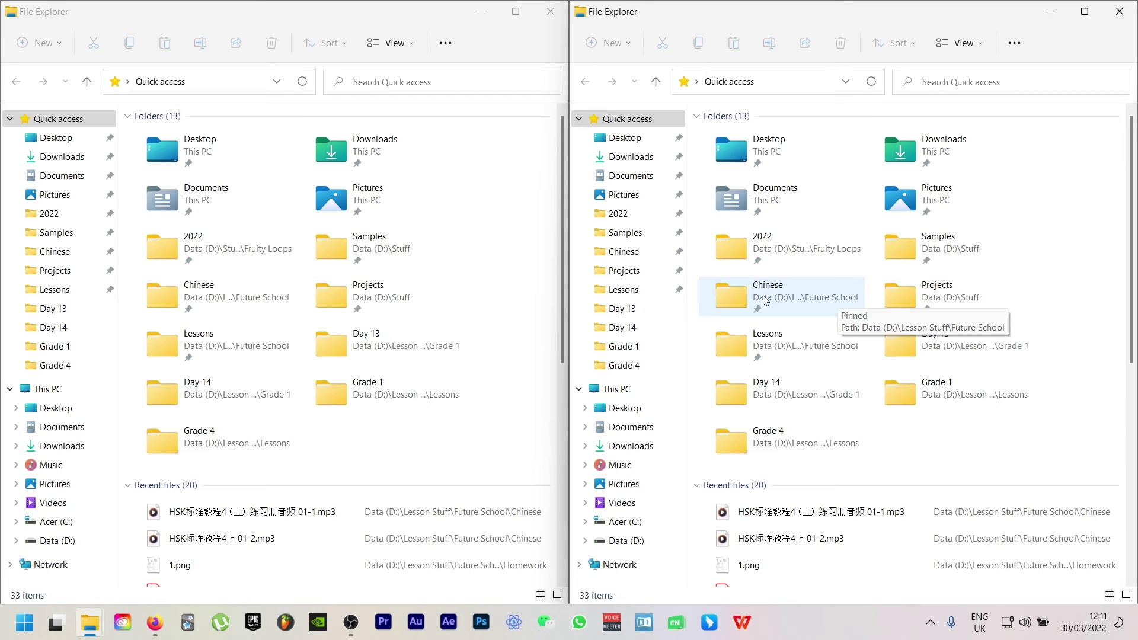
- Snap one File Explorer window into the large left zone of the three-window layout and place Firefox in the upper-right zone
{"action": "left_click", "coordinate": [495, 49]}
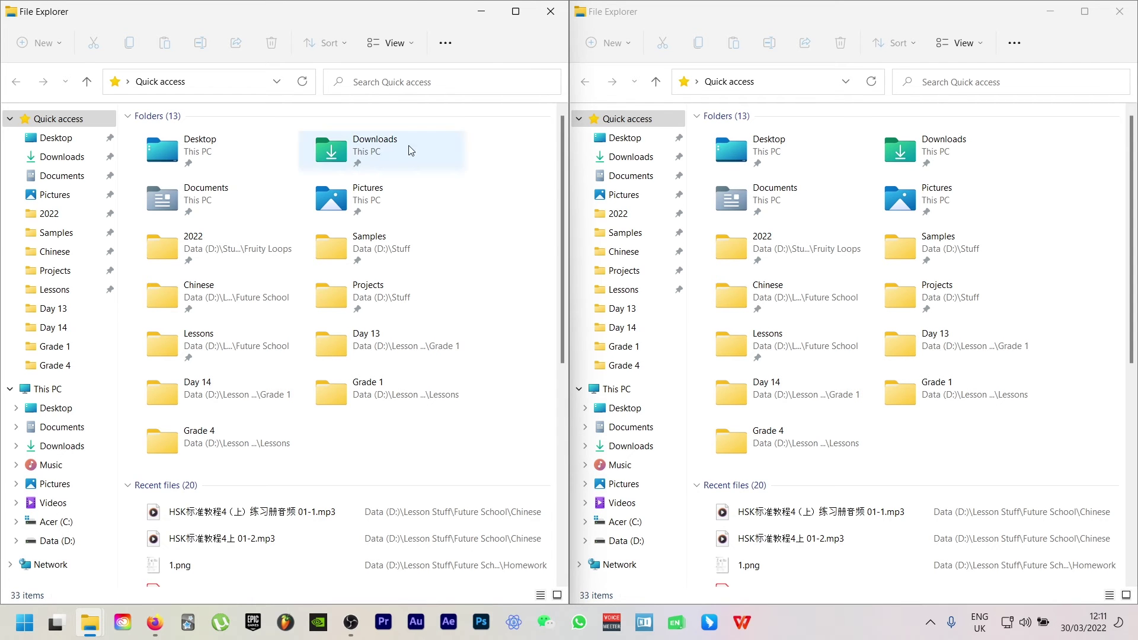
{"action": "mouse_move", "coordinate": [59, 626]}
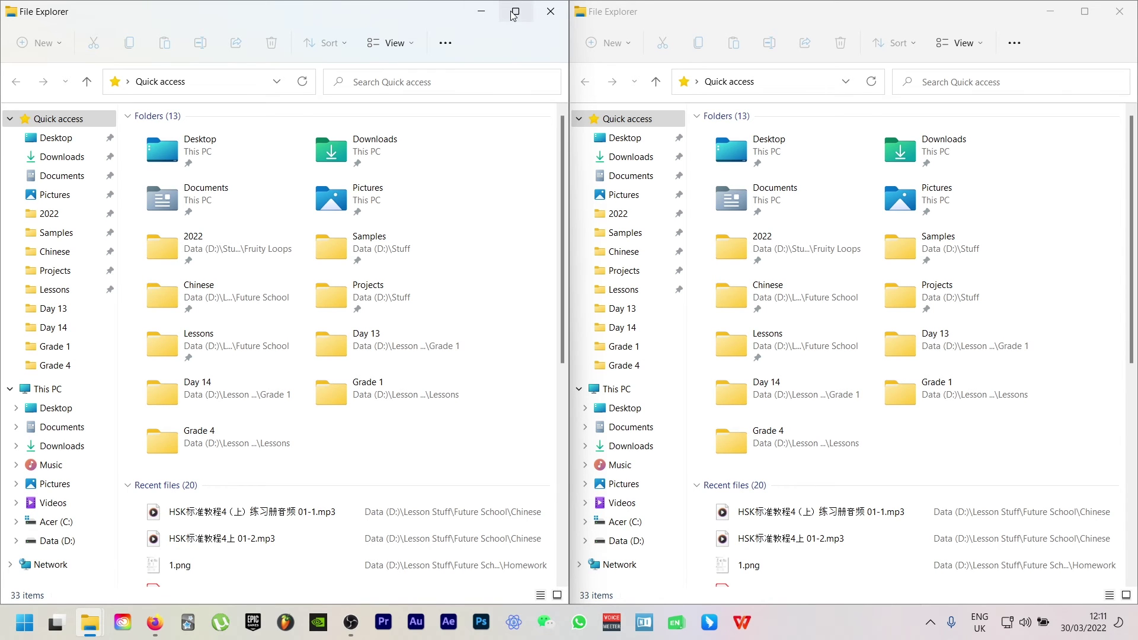
{"action": "mouse_move", "coordinate": [513, 16]}
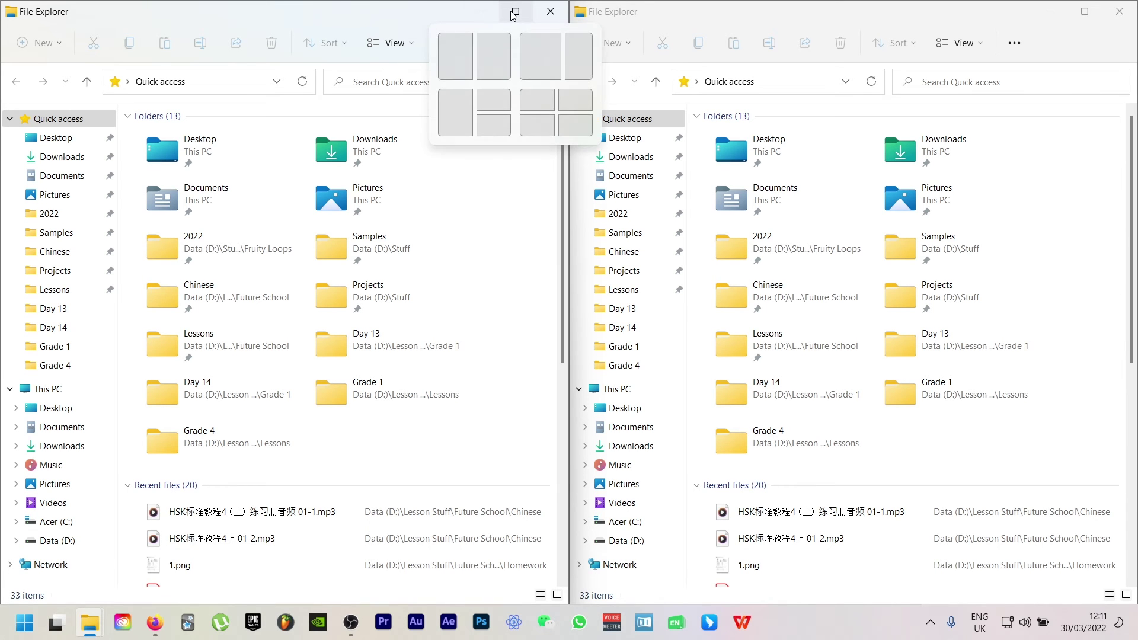
{"action": "left_click", "coordinate": [465, 101]}
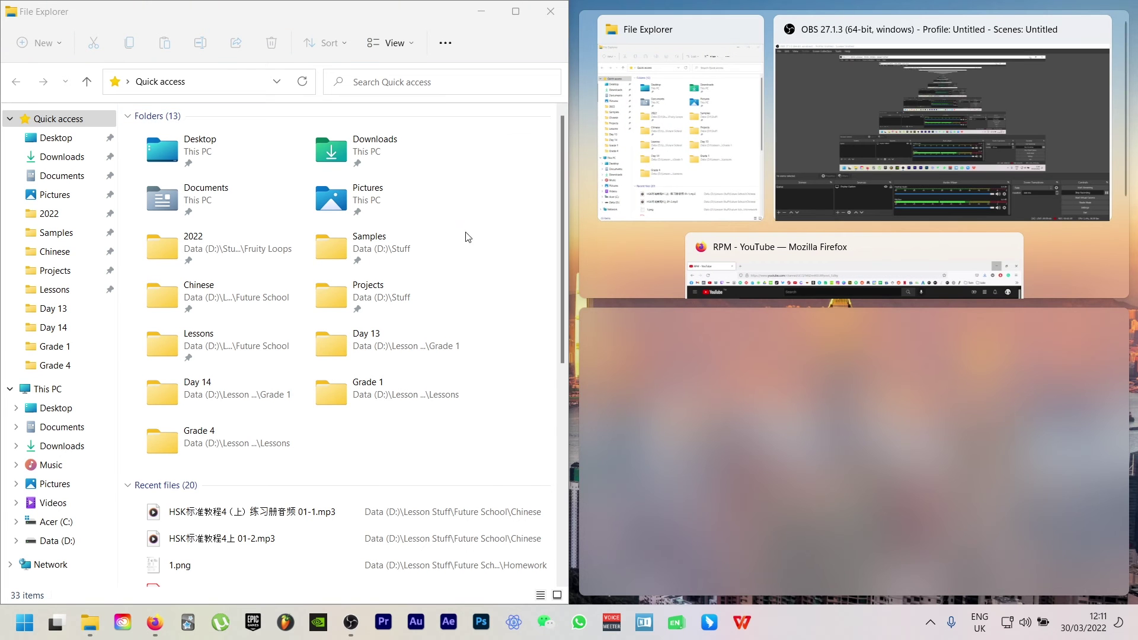
{"action": "left_click", "coordinate": [782, 262]}
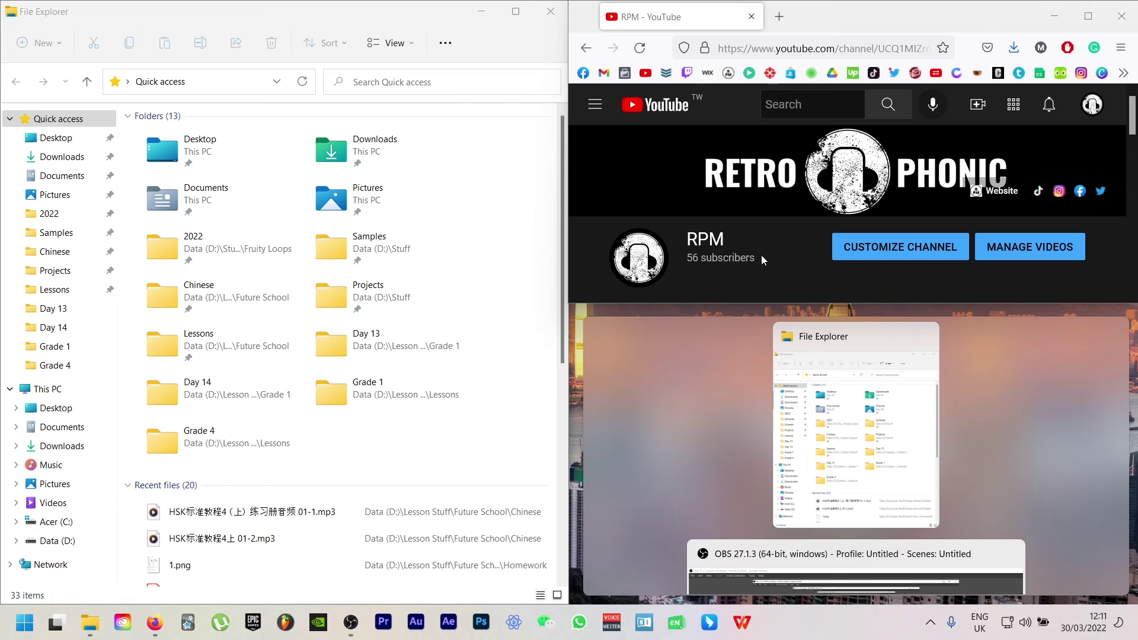
- Rearrange the three-window layout with Firefox in the large left zone, OBS at upper right and File Explorer at lower right
{"action": "left_click_drag", "start_coordinate": [842, 18], "coordinate": [244, 95]}
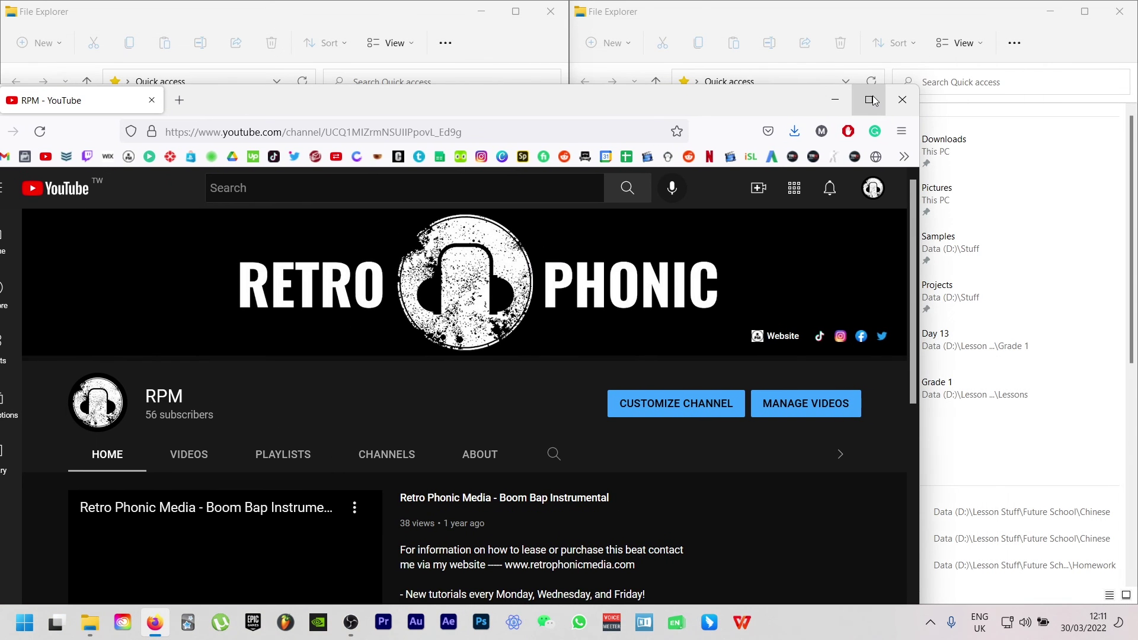
{"action": "mouse_move", "coordinate": [874, 101]}
{"action": "left_click", "coordinate": [821, 140]}
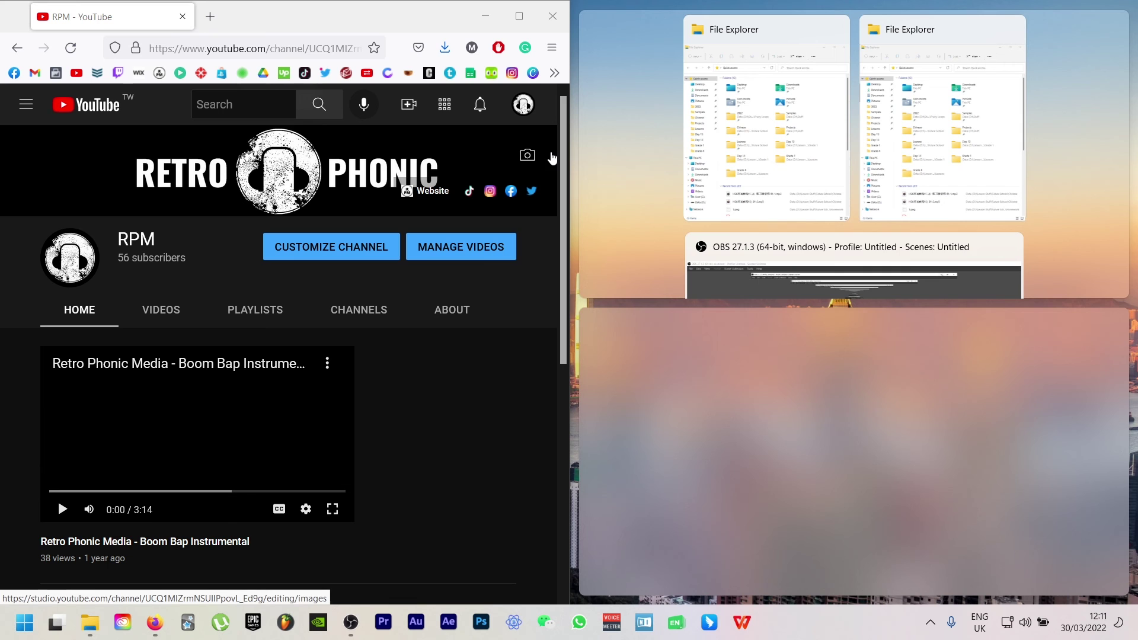
{"action": "left_click", "coordinate": [819, 259]}
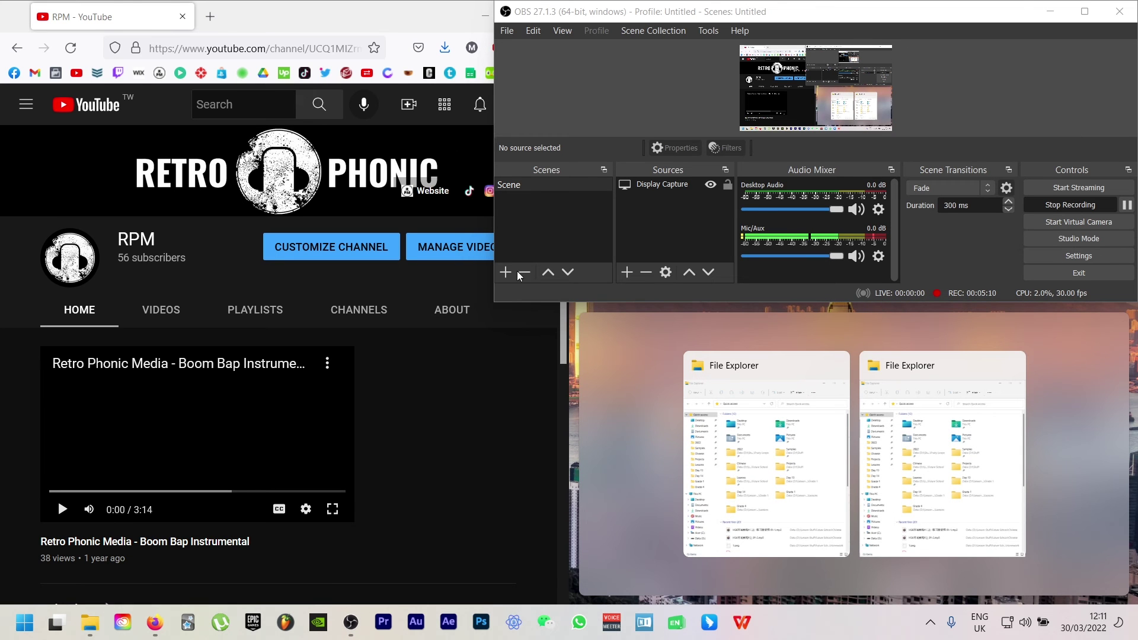
{"action": "left_click", "coordinate": [765, 409]}
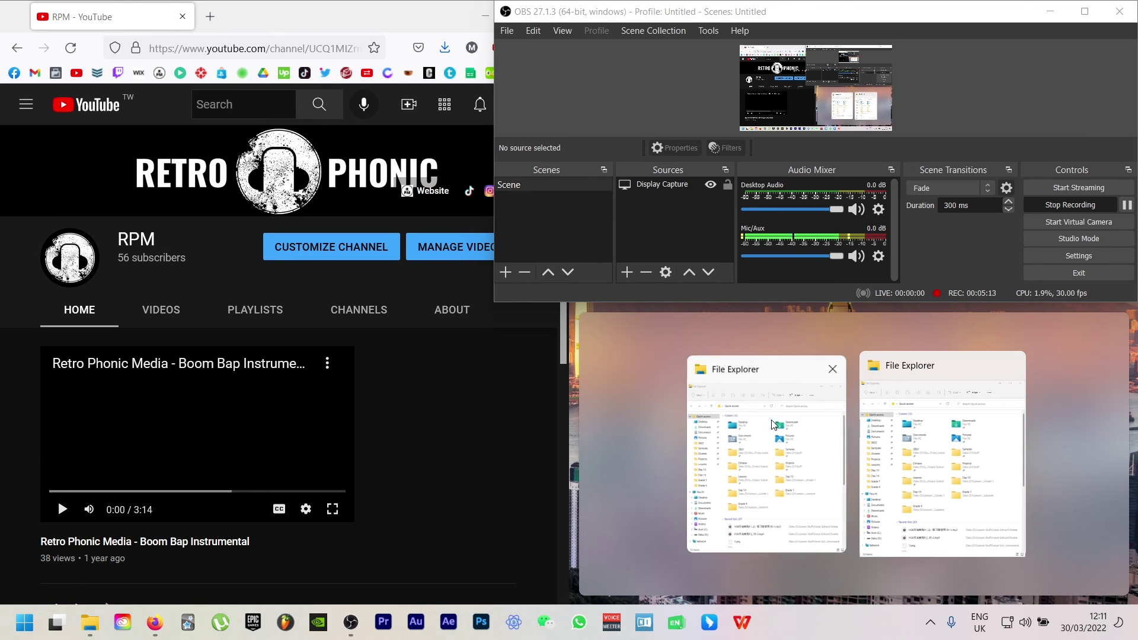